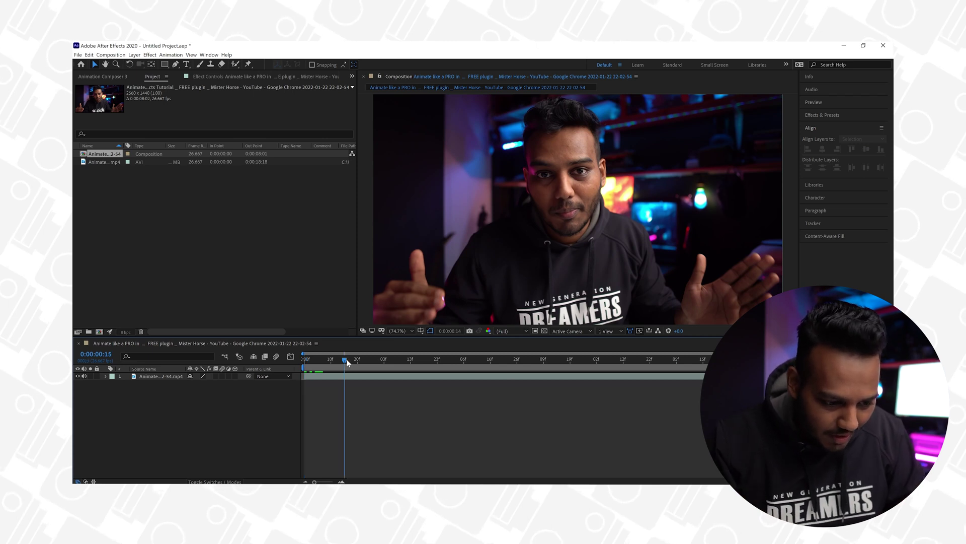
- Return the talking-head clip to its first frame, 0:00:00:00
{"action": "key", "text": "space"}
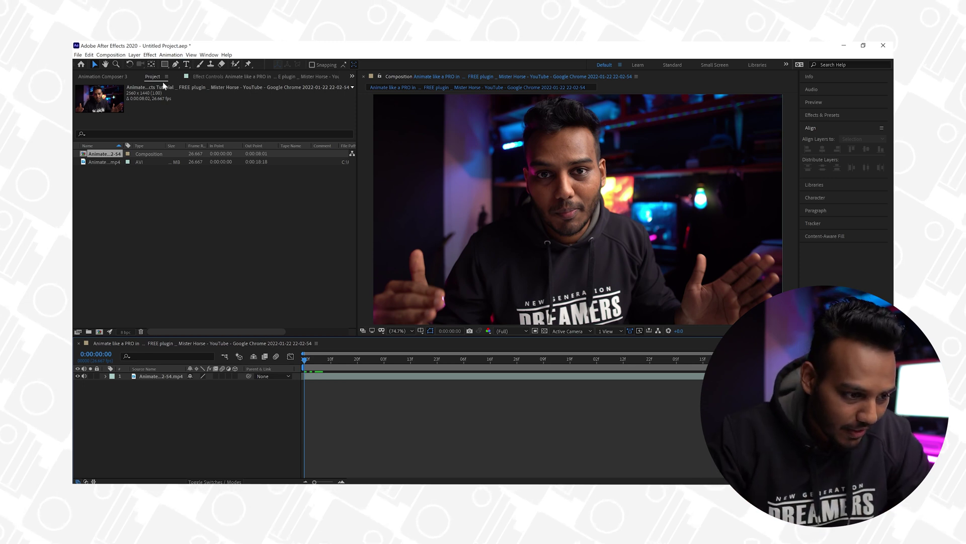
- Open the Animation Composer 3 panel, select the talking-head layer, and show Starter Presets
{"action": "left_click", "coordinate": [114, 76]}
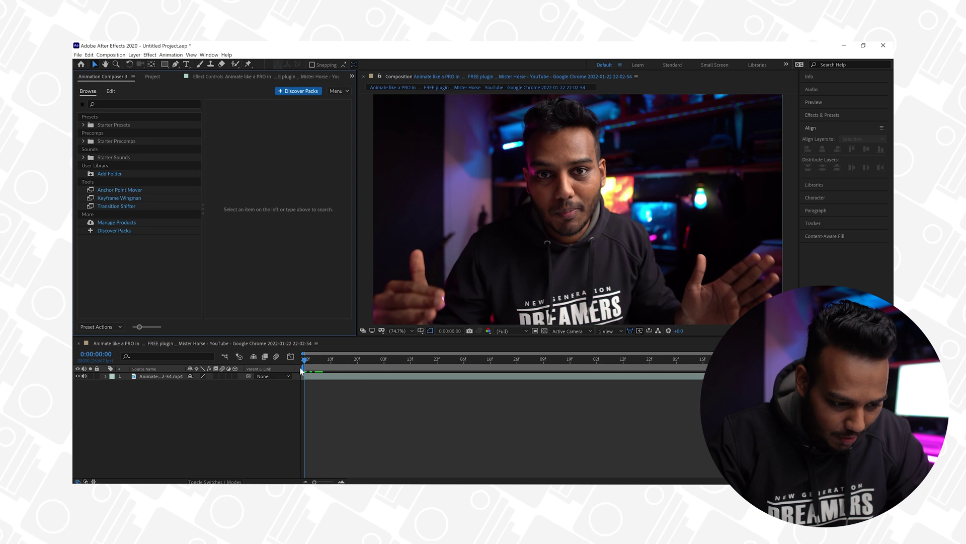
{"action": "left_click_drag", "start_coordinate": [313, 366], "coordinate": [237, 306]}
{"action": "left_click", "coordinate": [111, 78]}
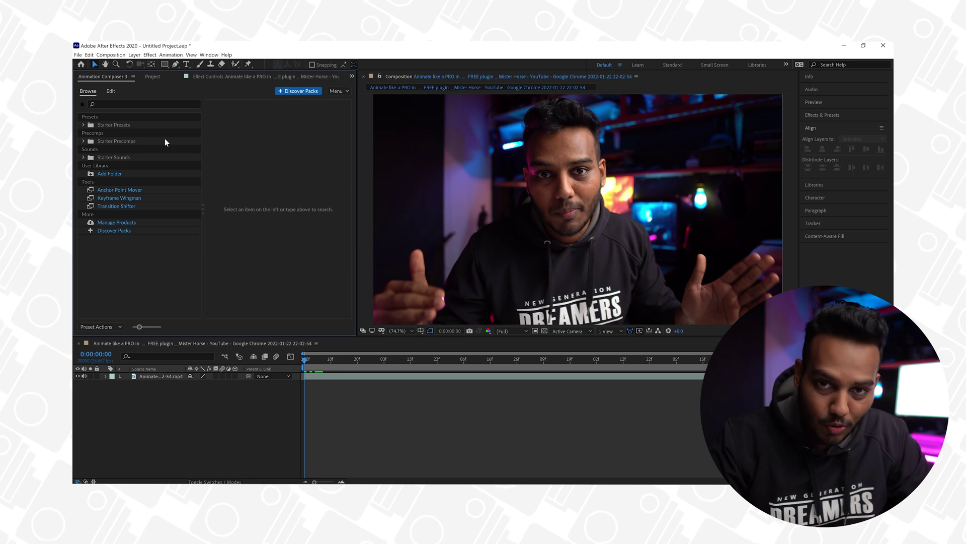
{"action": "left_click", "coordinate": [210, 55]}
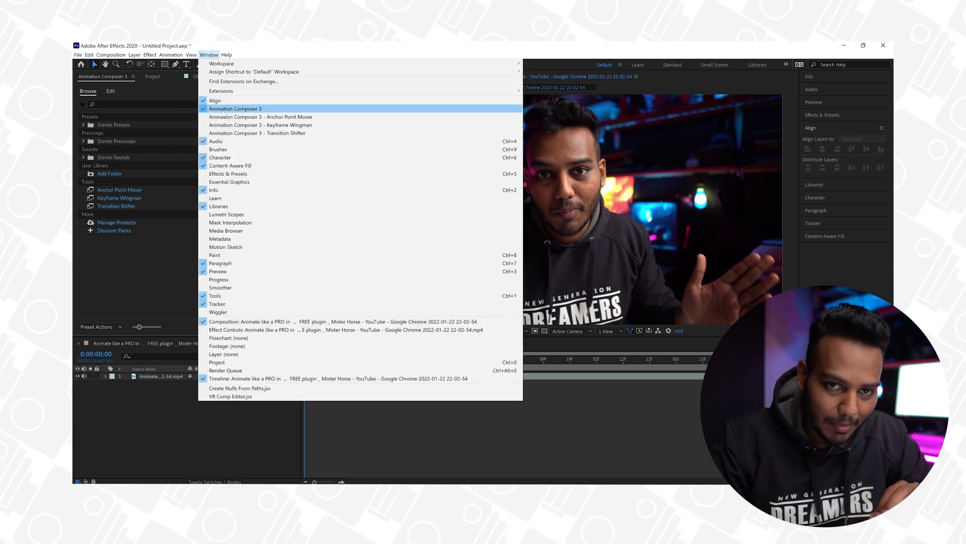
{"action": "left_click", "coordinate": [114, 251]}
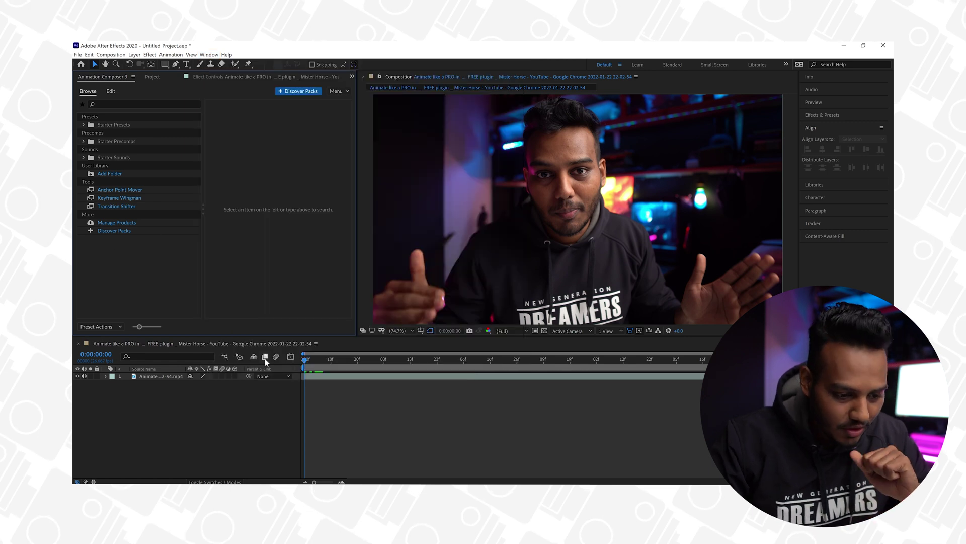
{"action": "left_click", "coordinate": [349, 380]}
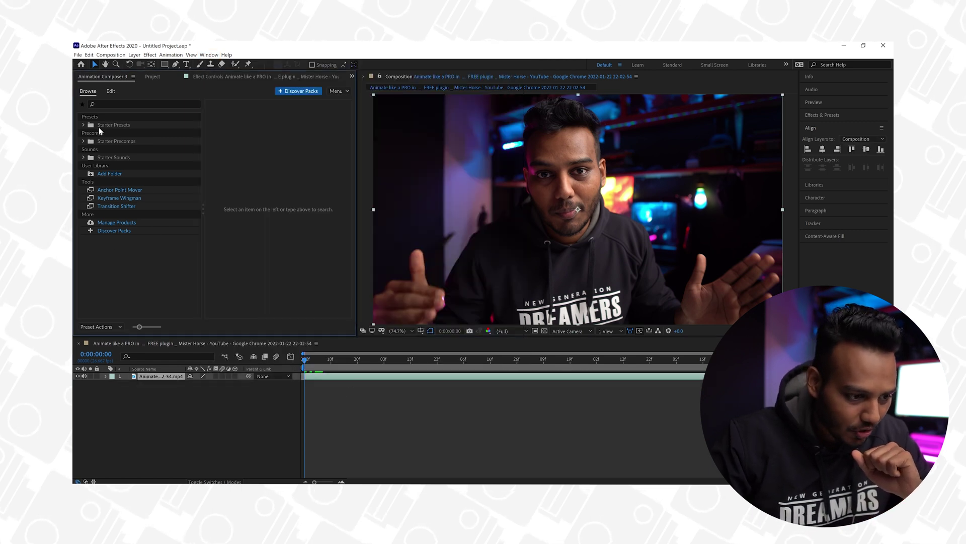
{"action": "left_click", "coordinate": [104, 125]}
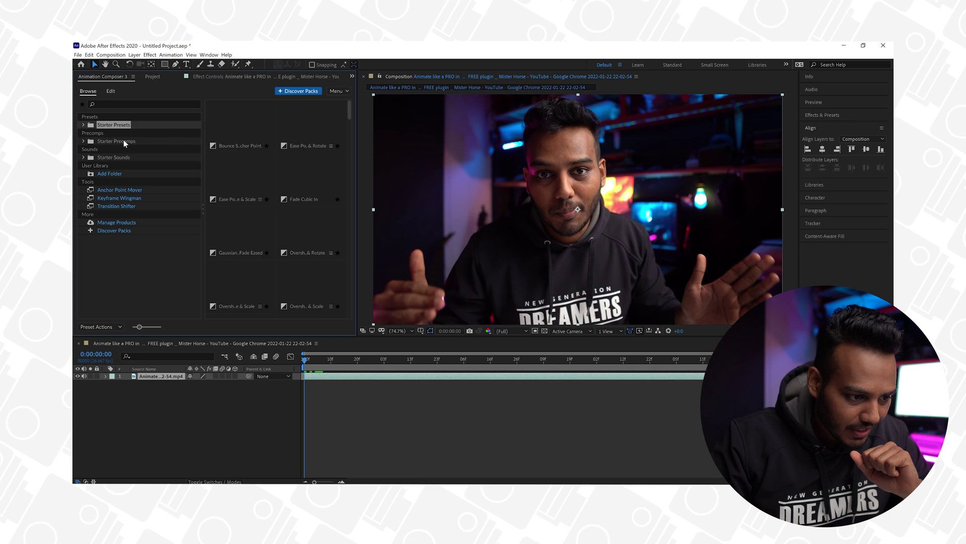
- Expand Starter Precomps and open its Social Media folder
{"action": "left_click", "coordinate": [120, 139]}
{"action": "left_click", "coordinate": [83, 126]}
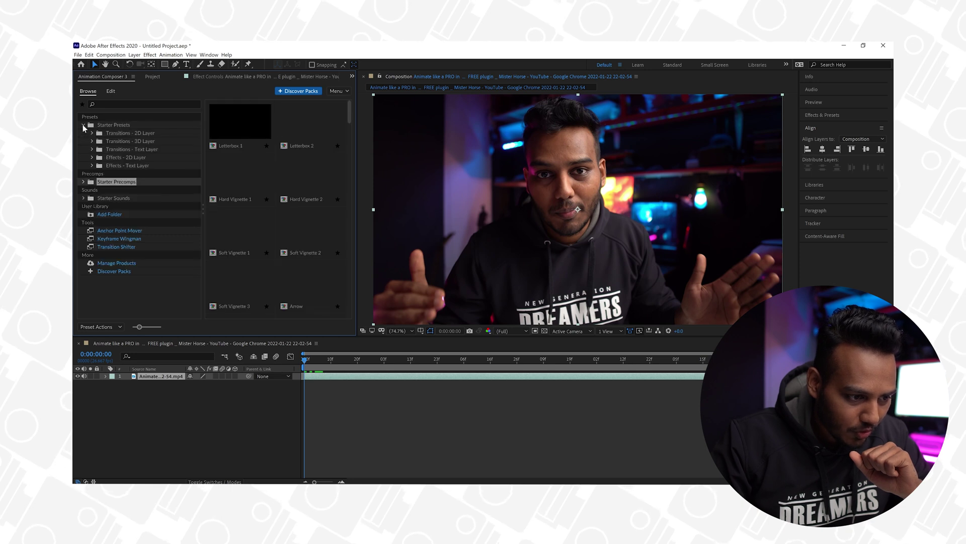
{"action": "left_click", "coordinate": [84, 182]}
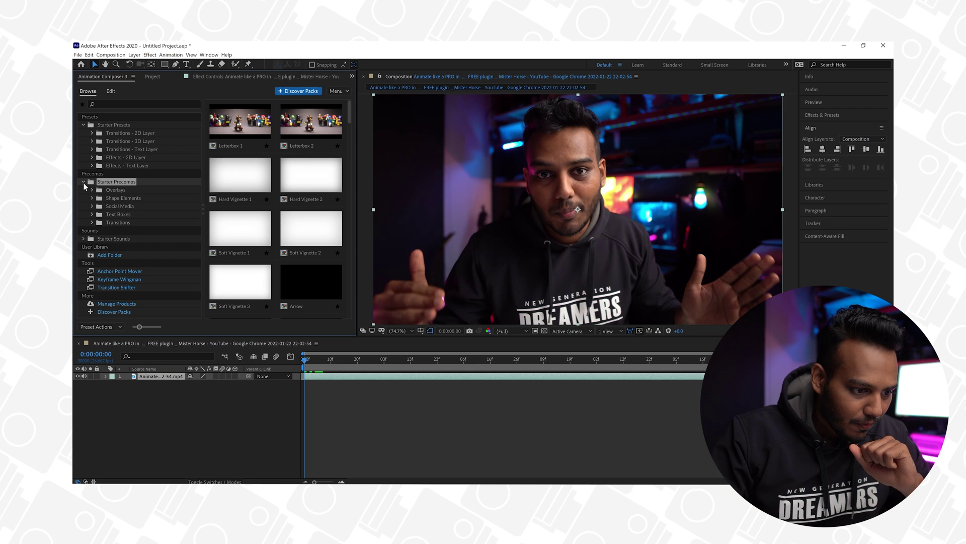
{"action": "left_click", "coordinate": [116, 208]}
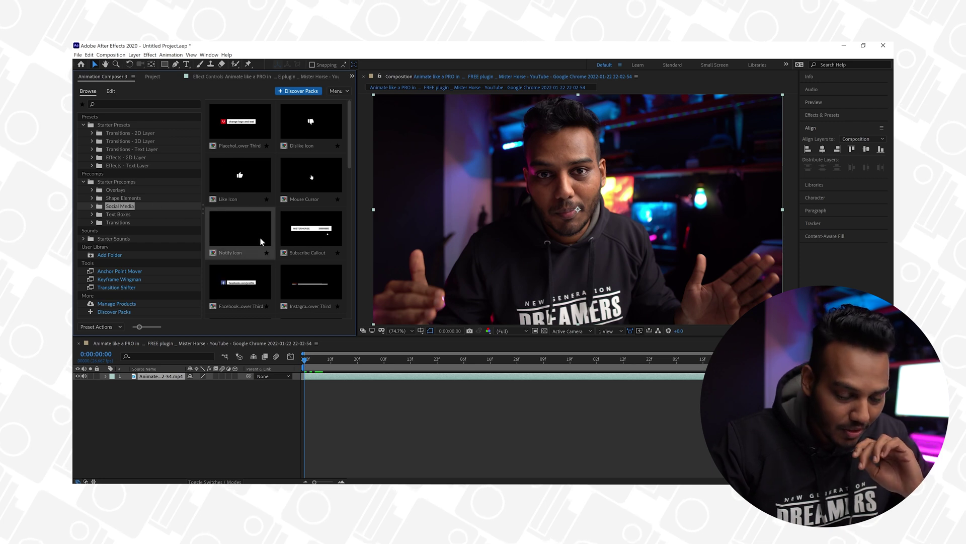
{"action": "scroll", "coordinate": [263, 243], "scroll_direction": "down", "scroll_amount": 1}
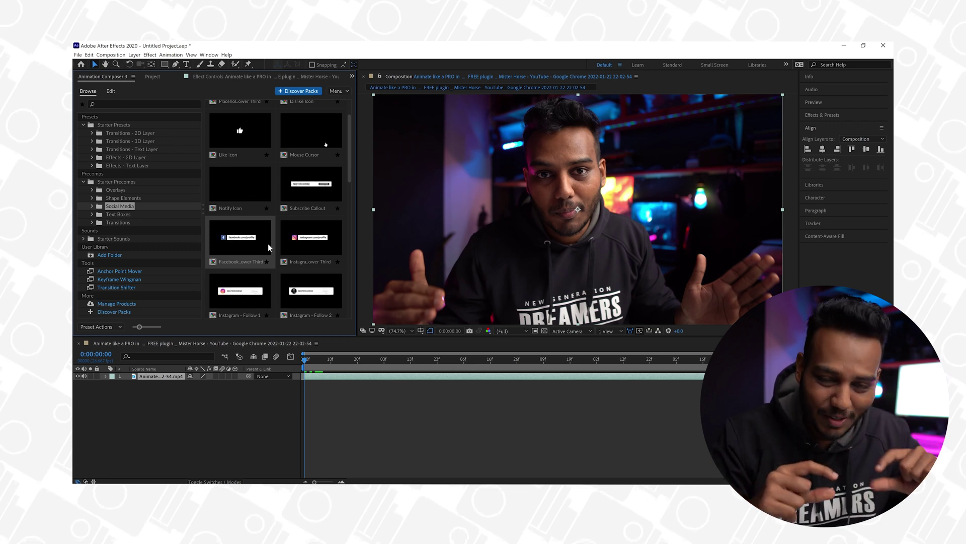
- Preview the Facebook and Instagram lower thirds, Instagram Follow 2 and Subscribe Callout
{"action": "right_click", "coordinate": [269, 244]}
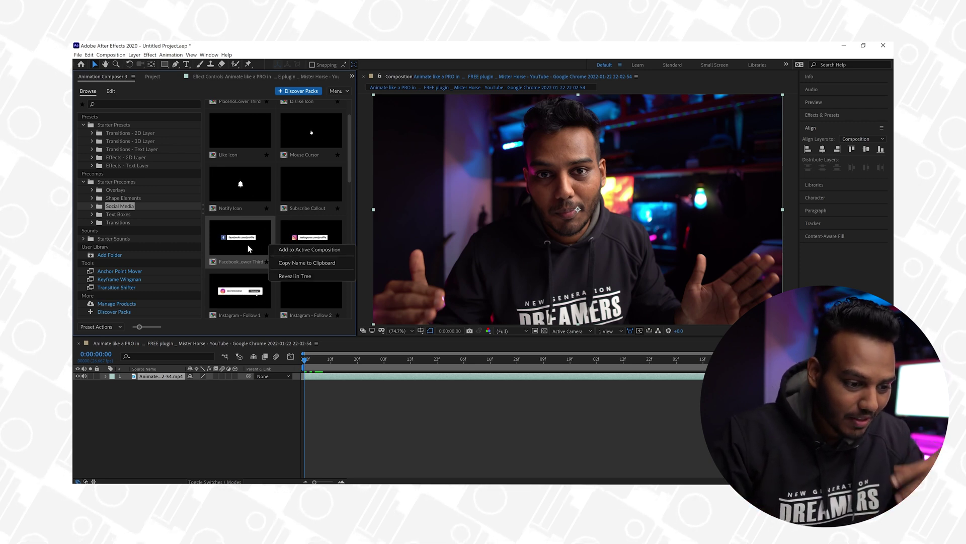
{"action": "left_click", "coordinate": [248, 245]}
{"action": "left_click", "coordinate": [297, 241]}
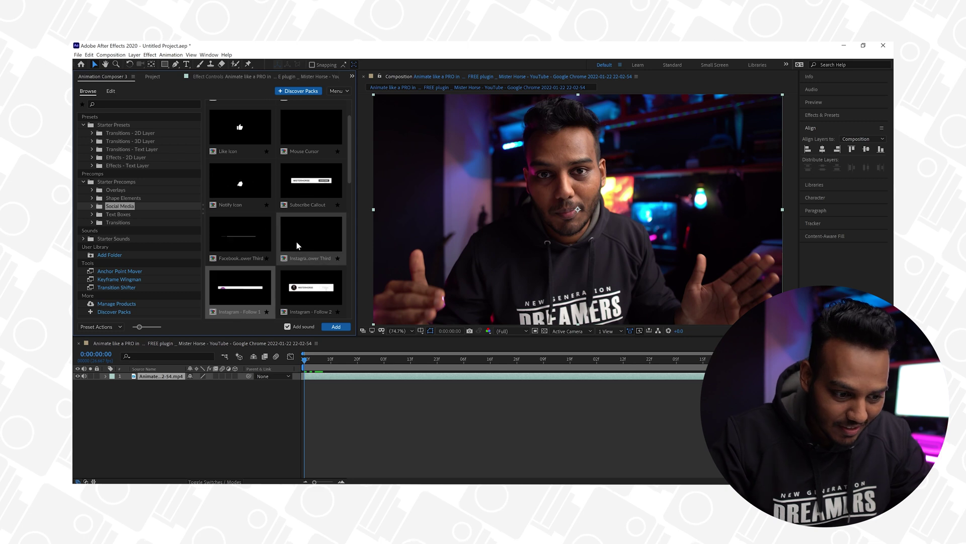
{"action": "left_click", "coordinate": [307, 293]}
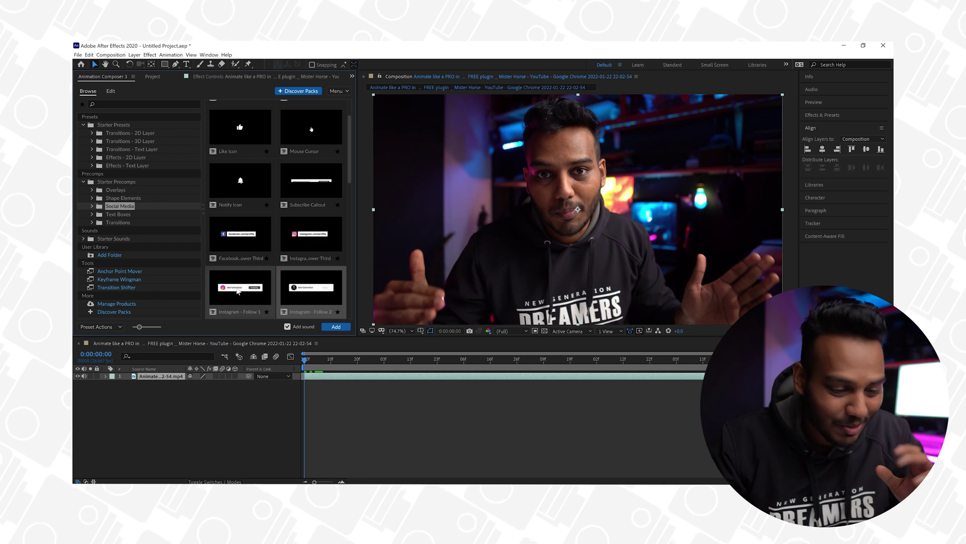
{"action": "scroll", "coordinate": [255, 310], "scroll_direction": "down", "scroll_amount": 1}
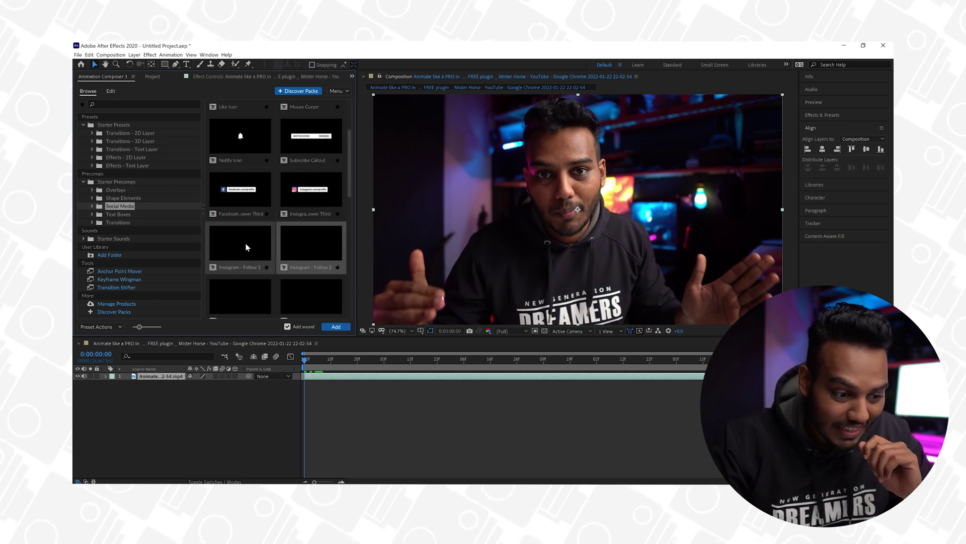
{"action": "scroll", "coordinate": [250, 286], "scroll_direction": "up", "scroll_amount": 1}
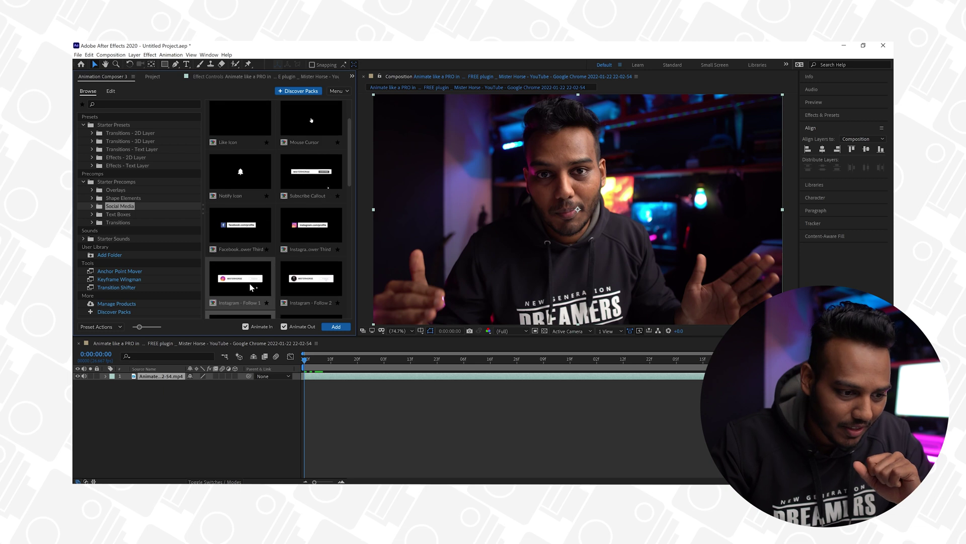
{"action": "scroll", "coordinate": [249, 279], "scroll_direction": "up", "scroll_amount": 1}
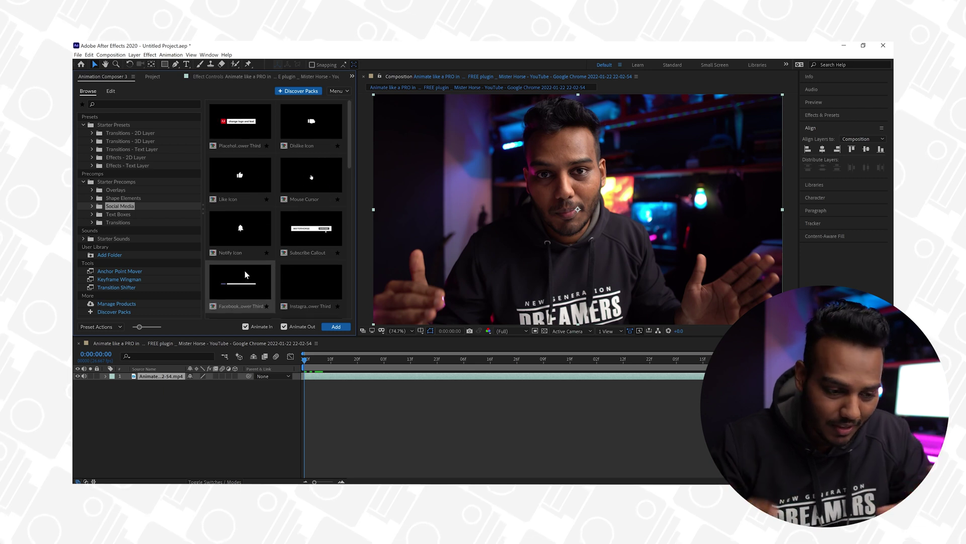
{"action": "left_click", "coordinate": [295, 230]}
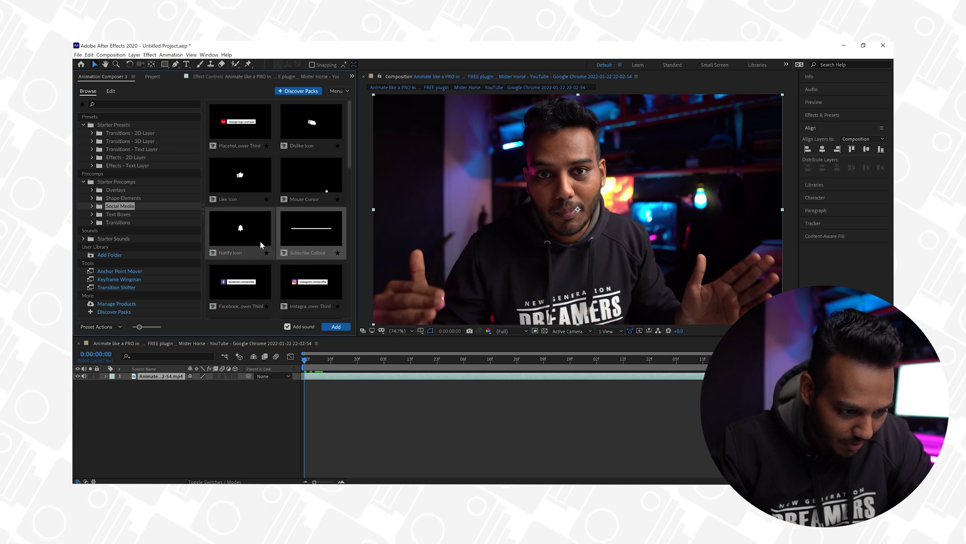
{"action": "scroll", "coordinate": [260, 244], "scroll_direction": "down", "scroll_amount": 1}
{"action": "scroll", "coordinate": [261, 244], "scroll_direction": "down", "scroll_amount": 1}
{"action": "scroll", "coordinate": [260, 244], "scroll_direction": "down", "scroll_amount": 1}
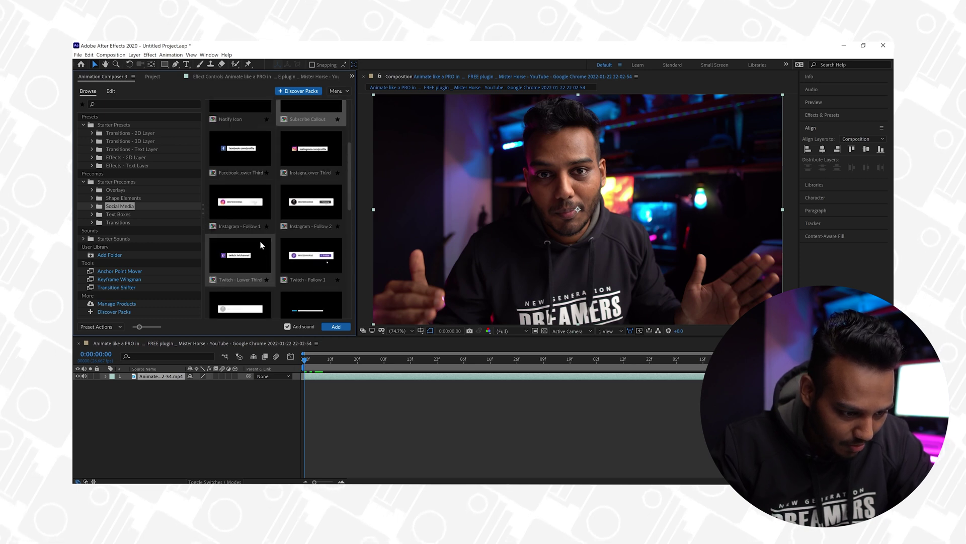
{"action": "scroll", "coordinate": [261, 244], "scroll_direction": "down", "scroll_amount": 1}
{"action": "scroll", "coordinate": [260, 243], "scroll_direction": "up", "scroll_amount": 4}
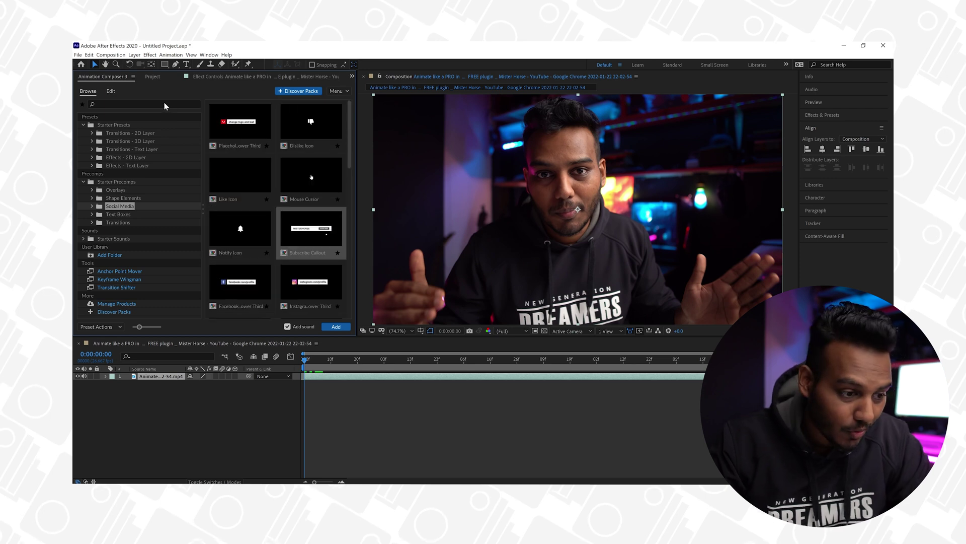
{"action": "left_click", "coordinate": [154, 105]}
{"action": "type", "text": "you"}
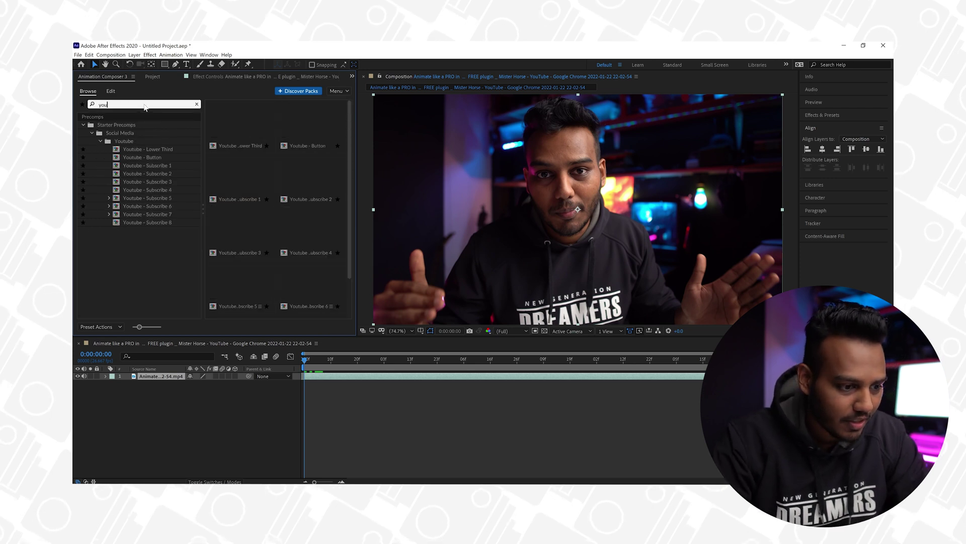
{"action": "type", "text": "tube"}
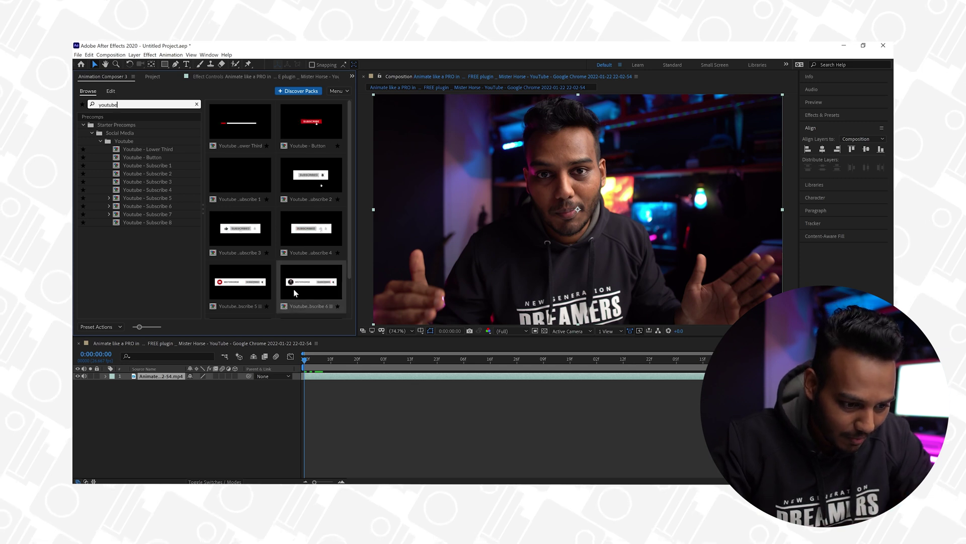
{"action": "scroll", "coordinate": [293, 290], "scroll_direction": "down", "scroll_amount": 2}
{"action": "scroll", "coordinate": [294, 290], "scroll_direction": "down", "scroll_amount": 1}
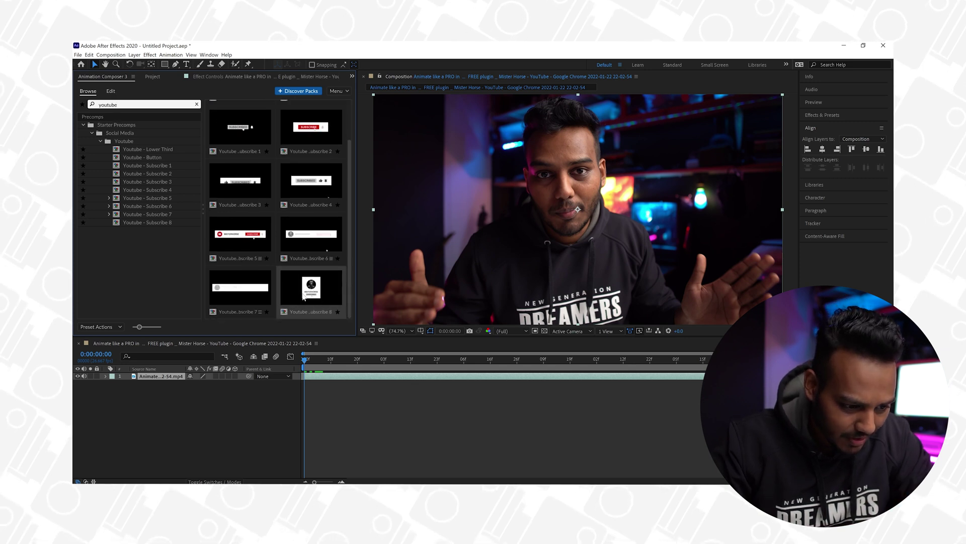
- Pick the Youtube - Subscribe 6 preset and set its variant to Notify
{"action": "left_click", "coordinate": [312, 238]}
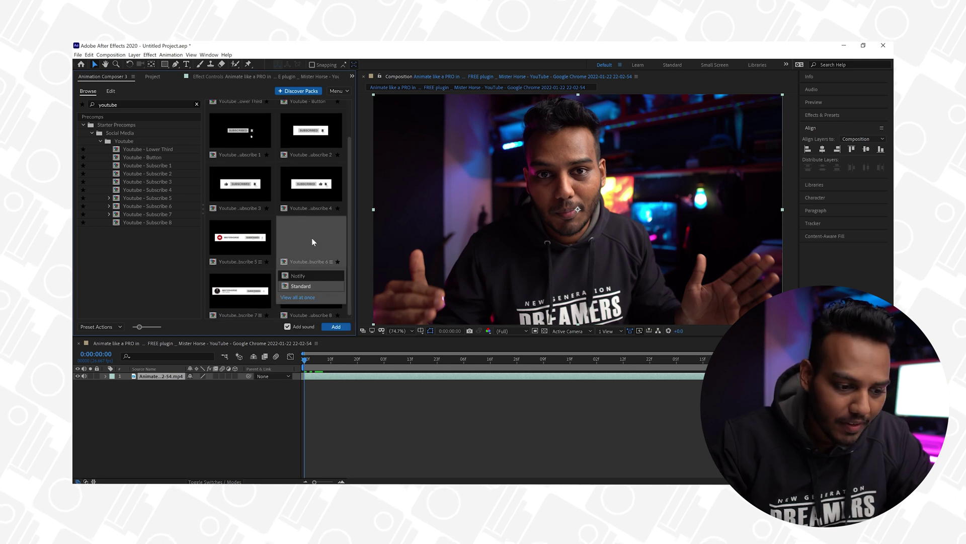
{"action": "left_click", "coordinate": [303, 277]}
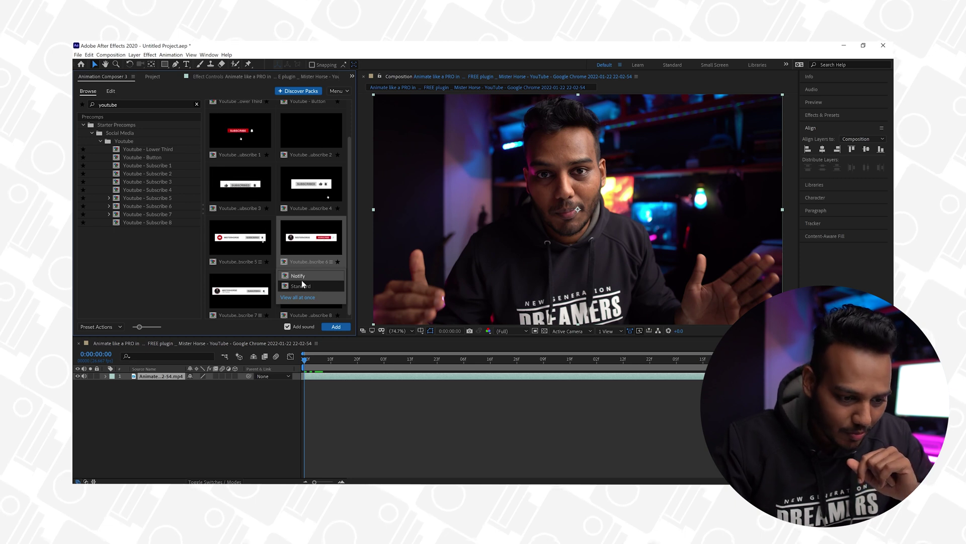
{"action": "left_click", "coordinate": [298, 287]}
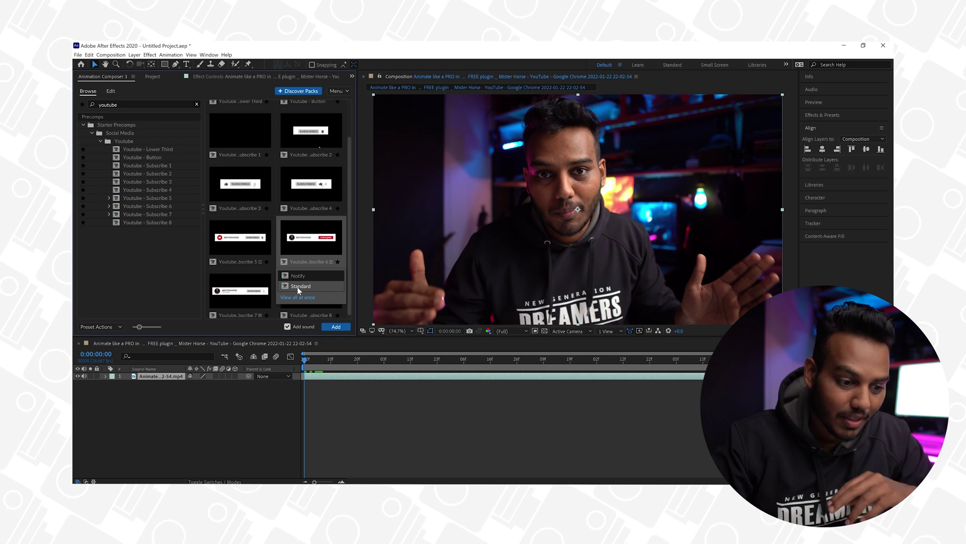
{"action": "left_click", "coordinate": [304, 276]}
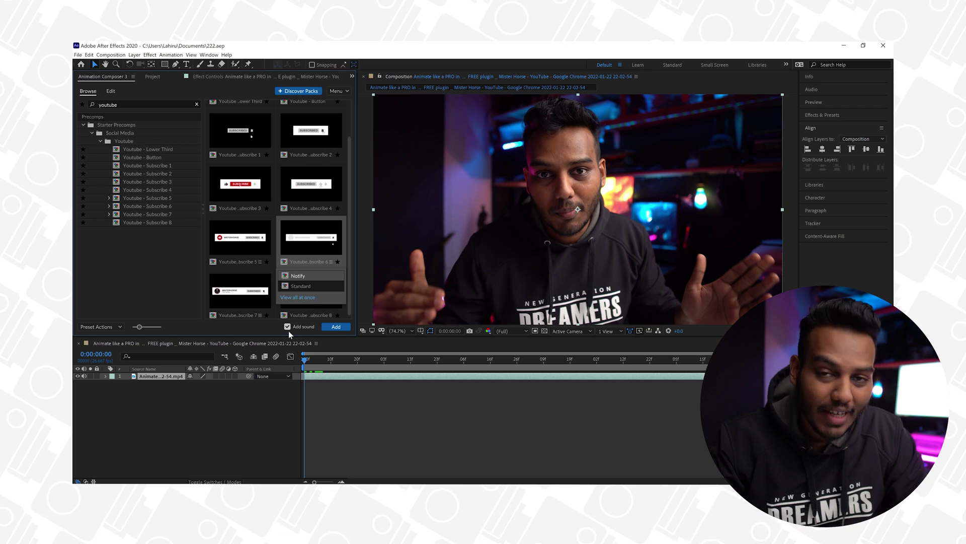
- Add Youtube - Subscribe 6 and scrub to where the MISTERHORSE badge fully shows
{"action": "left_click", "coordinate": [325, 330]}
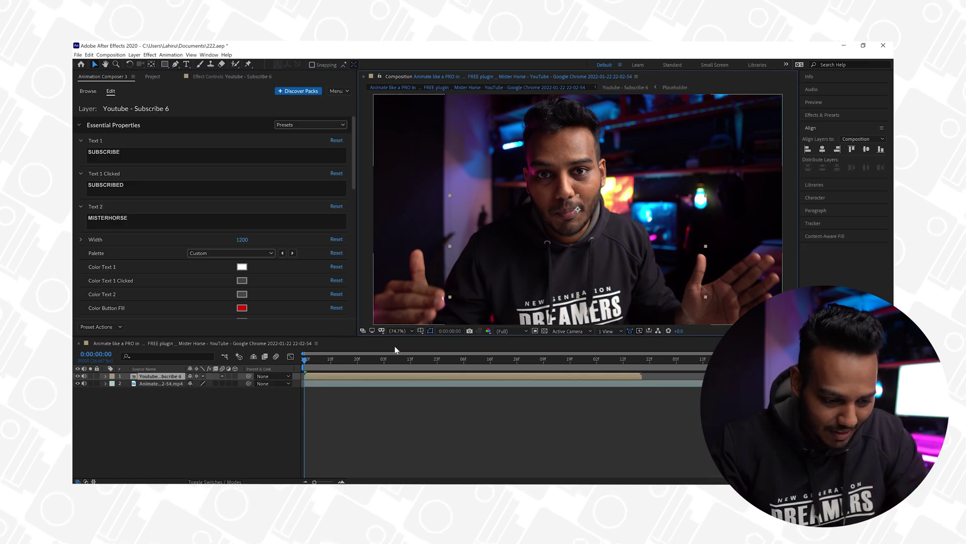
{"action": "left_click", "coordinate": [370, 395]}
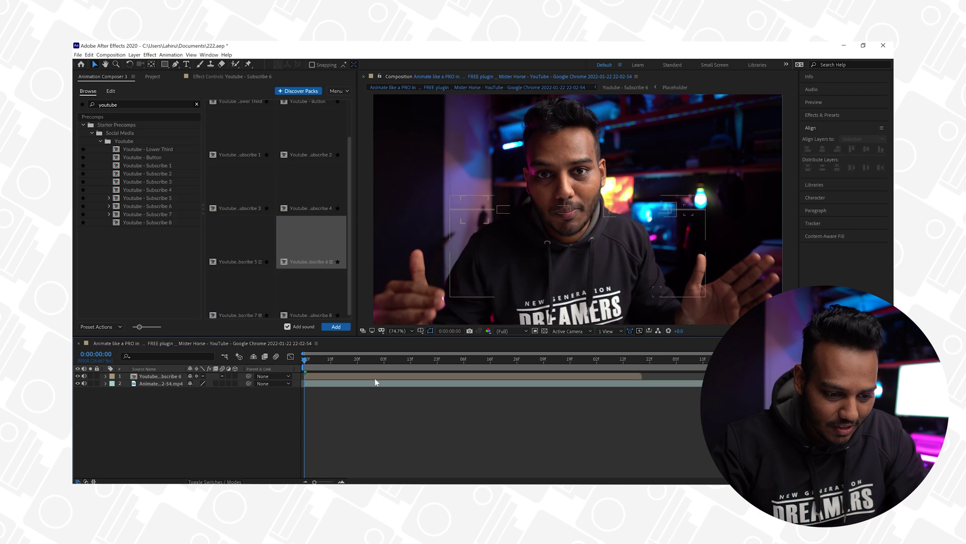
{"action": "left_click", "coordinate": [369, 360]}
{"action": "left_click_drag", "start_coordinate": [370, 359], "coordinate": [384, 361]}
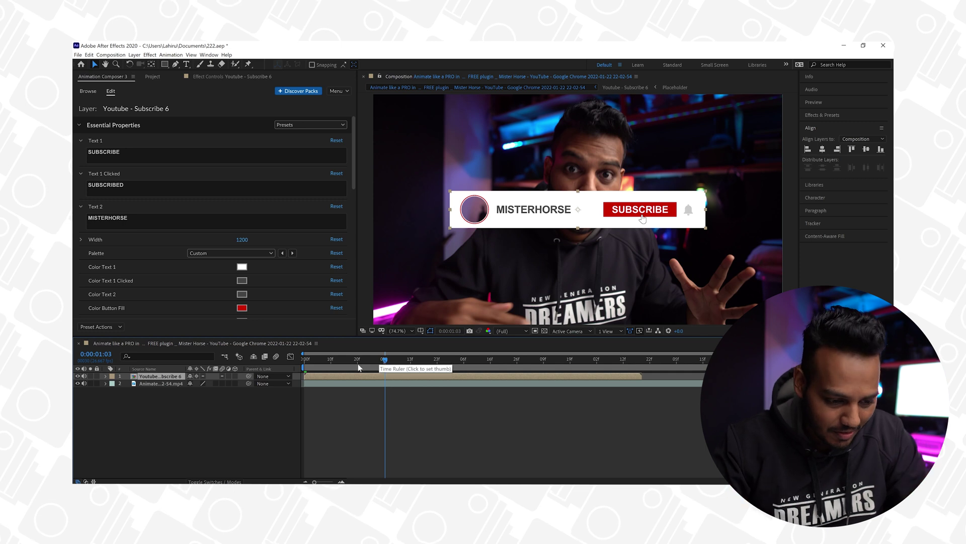
{"action": "left_click_drag", "start_coordinate": [322, 362], "coordinate": [369, 358]}
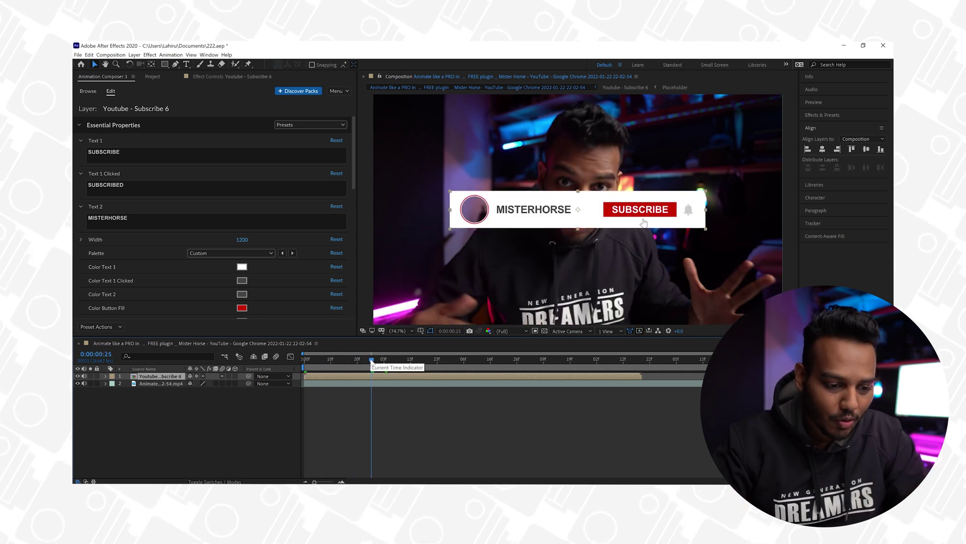
- Replace MISTERHORSE with JAYAWAVES in the badge's Text 2 field
{"action": "left_click", "coordinate": [139, 151]}
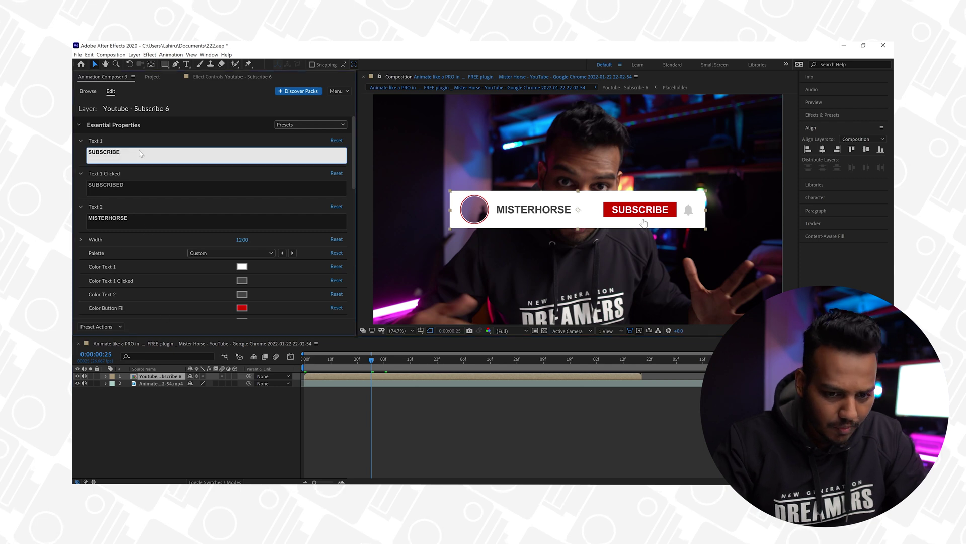
{"action": "left_click", "coordinate": [140, 188]}
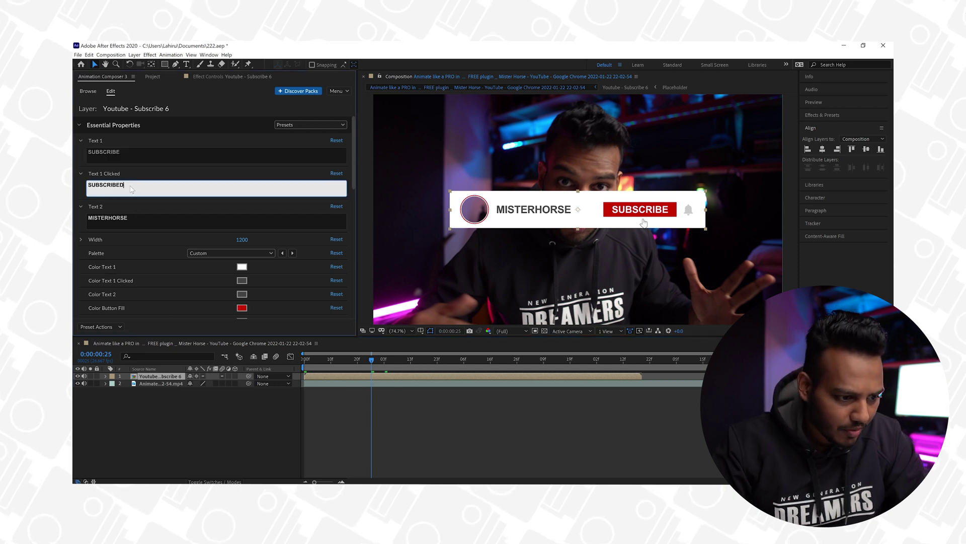
{"action": "left_click", "coordinate": [122, 221]}
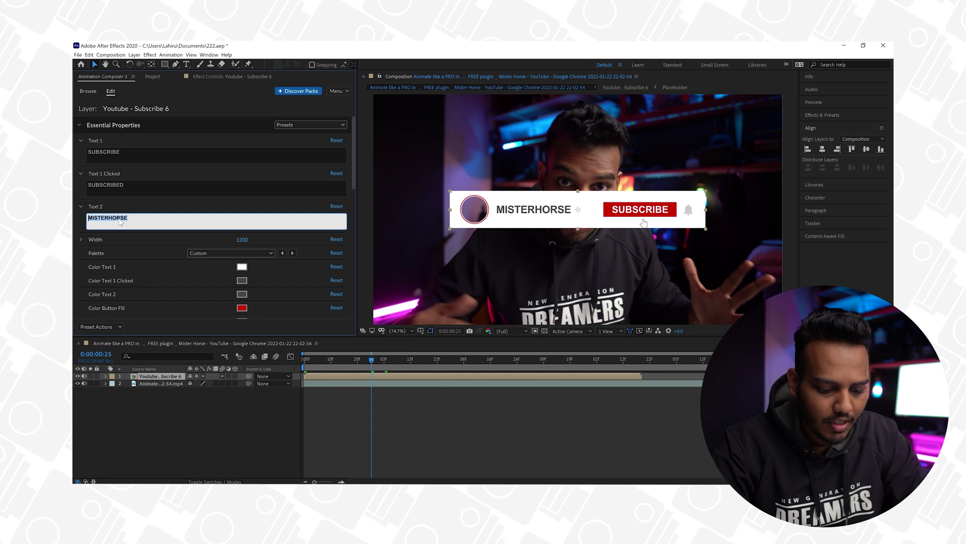
{"action": "key", "text": "BackSpace"}
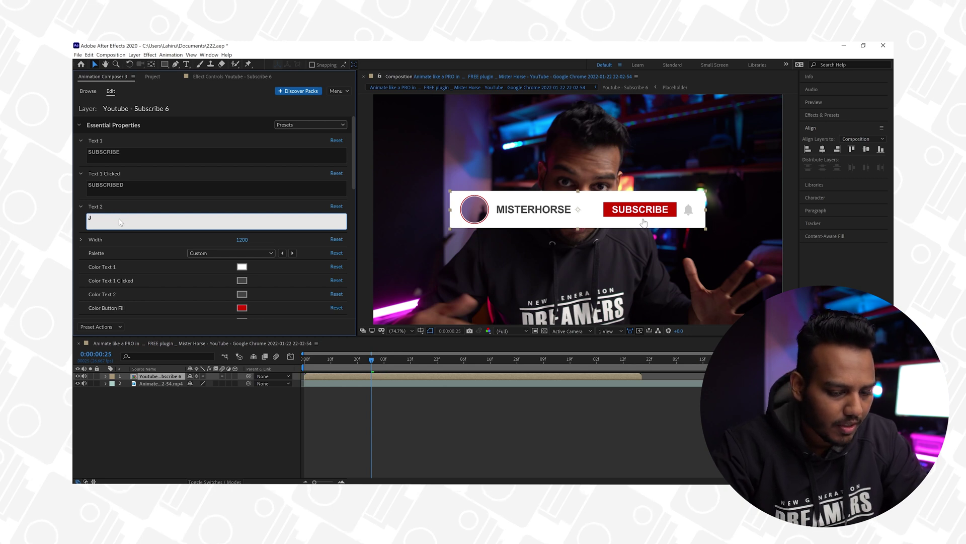
{"action": "key", "text": "Caps_Lock"}
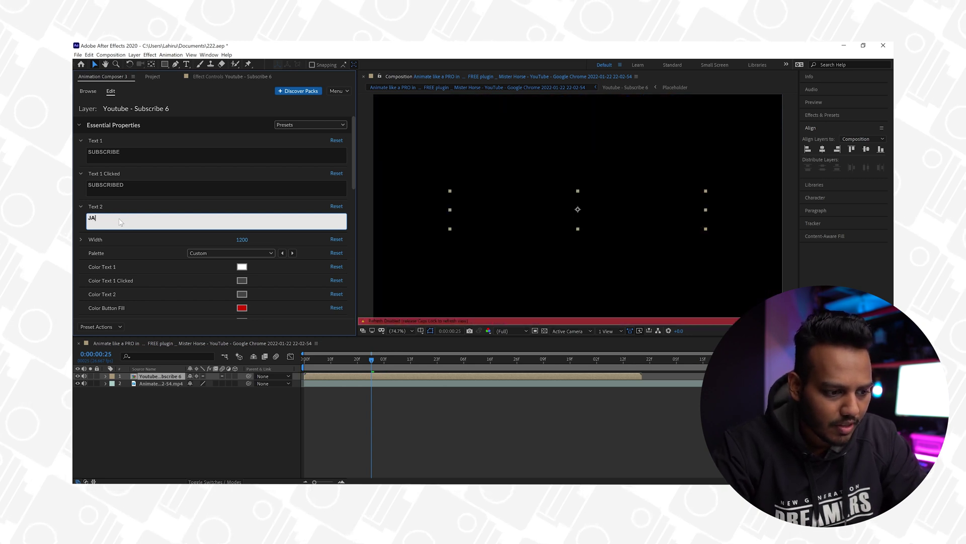
{"action": "type", "text": "YAWAVES"}
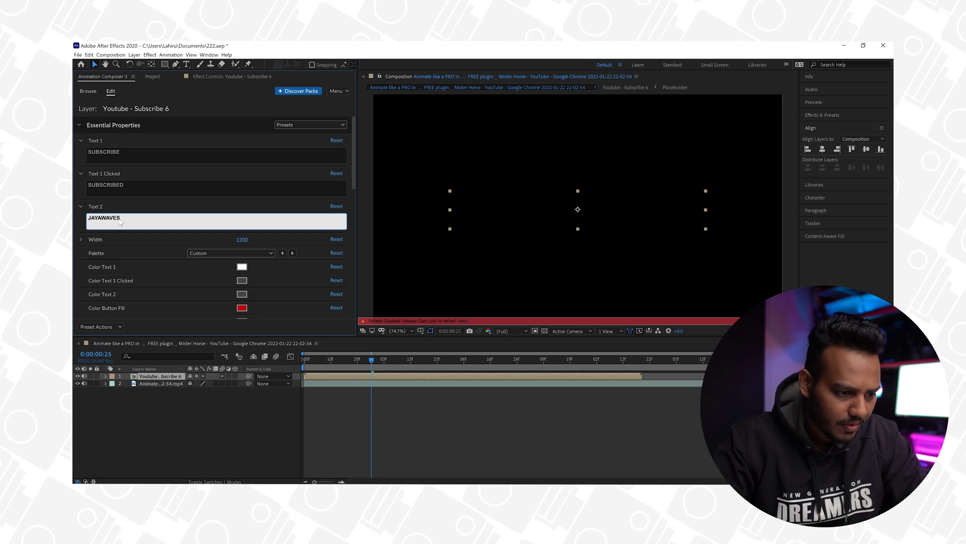
{"action": "key", "text": "Caps_Lock"}
{"action": "left_click", "coordinate": [135, 241]}
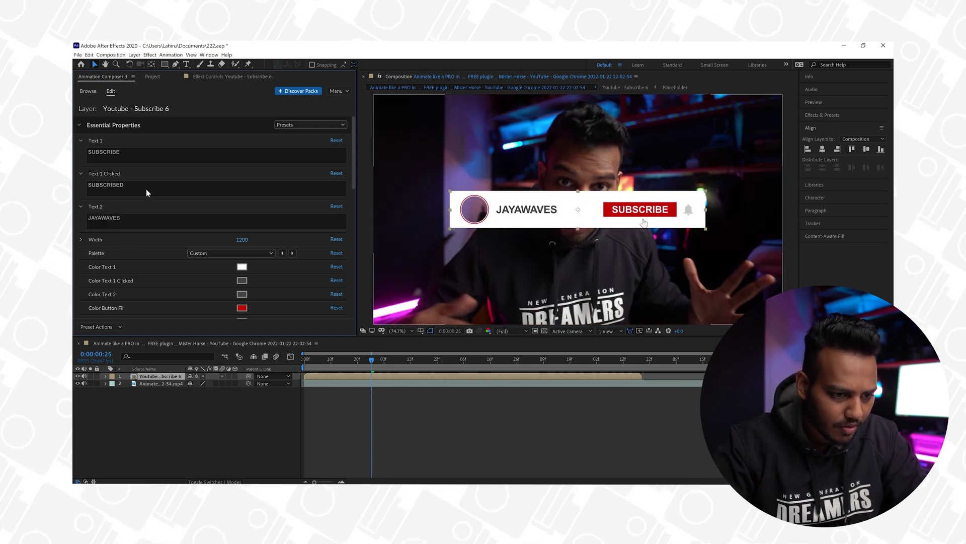
{"action": "scroll", "coordinate": [145, 189], "scroll_direction": "down", "scroll_amount": 5}
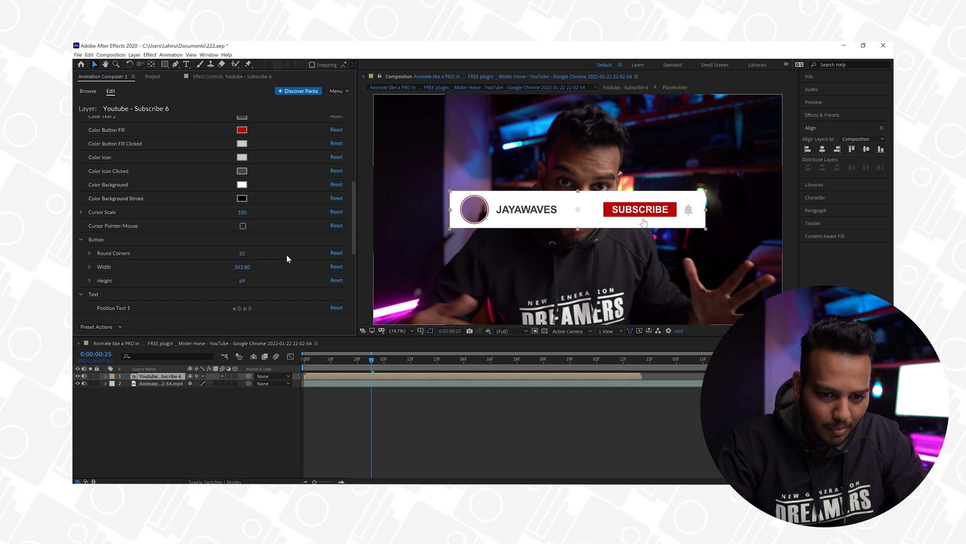
- Raise the badge's Button Round Corners slightly, to about 54
{"action": "left_click_drag", "start_coordinate": [286, 258], "coordinate": [289, 258]}
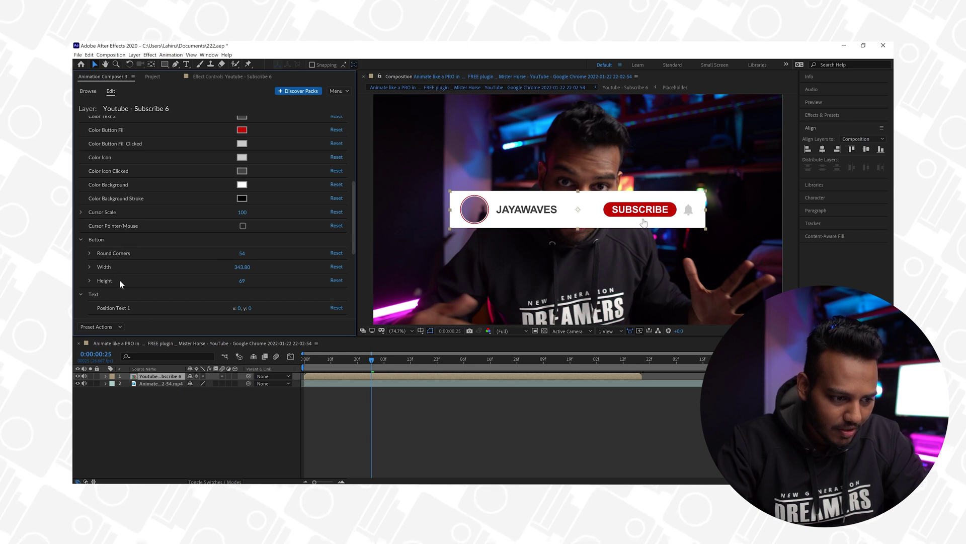
{"action": "scroll", "coordinate": [122, 295], "scroll_direction": "down", "scroll_amount": 1}
{"action": "scroll", "coordinate": [127, 290], "scroll_direction": "down", "scroll_amount": 1}
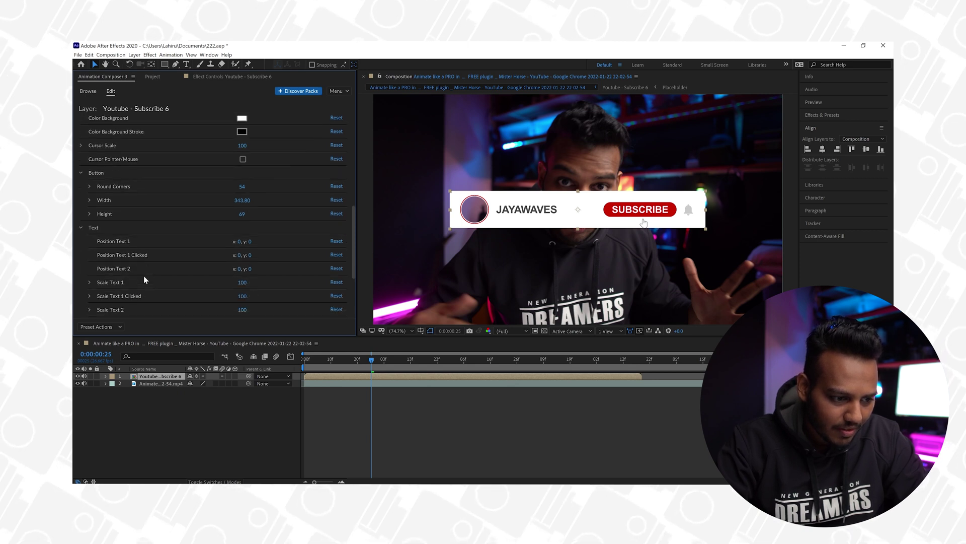
{"action": "scroll", "coordinate": [144, 276], "scroll_direction": "down", "scroll_amount": 1}
{"action": "scroll", "coordinate": [138, 276], "scroll_direction": "down", "scroll_amount": 3}
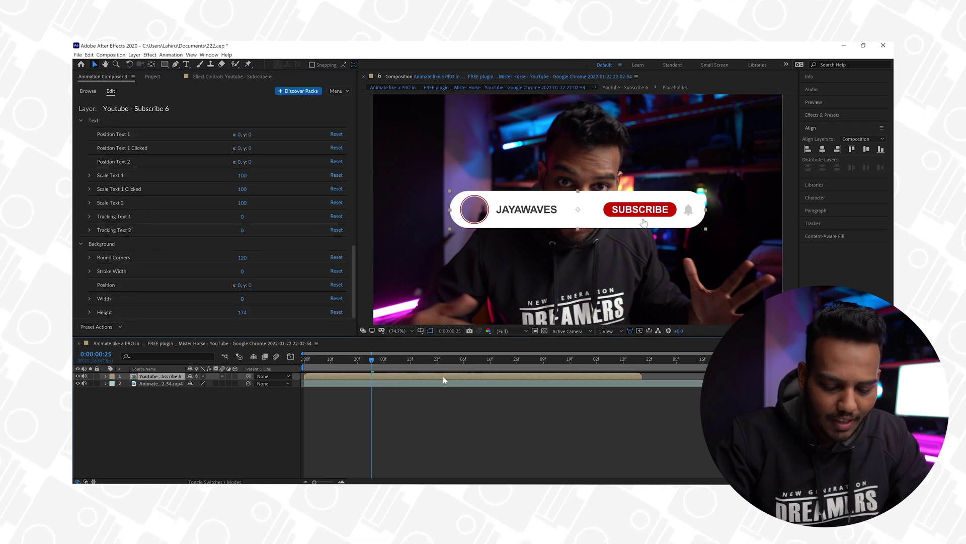
- Move the badge layer down near the bottom of the frame using Position
{"action": "key", "text": "p"}
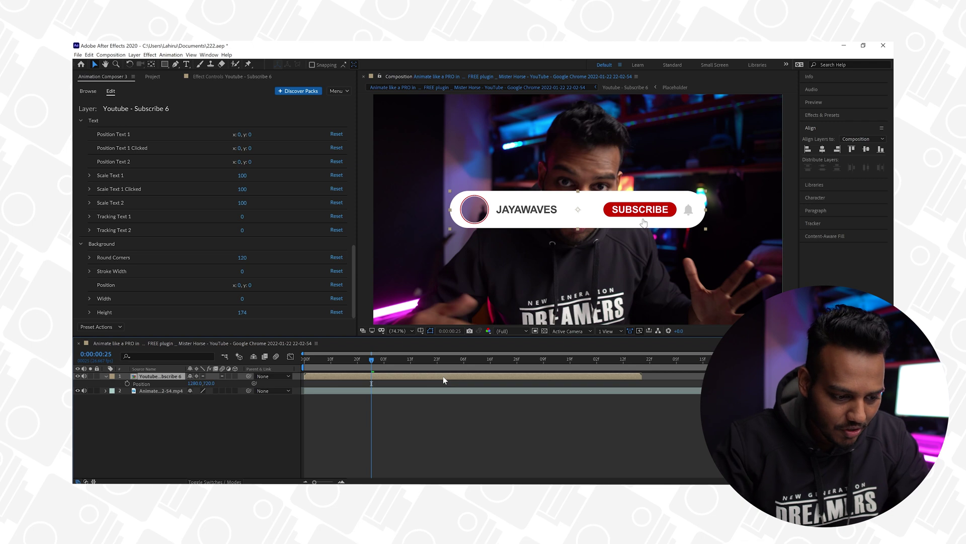
{"action": "left_click_drag", "start_coordinate": [195, 383], "coordinate": [288, 392]}
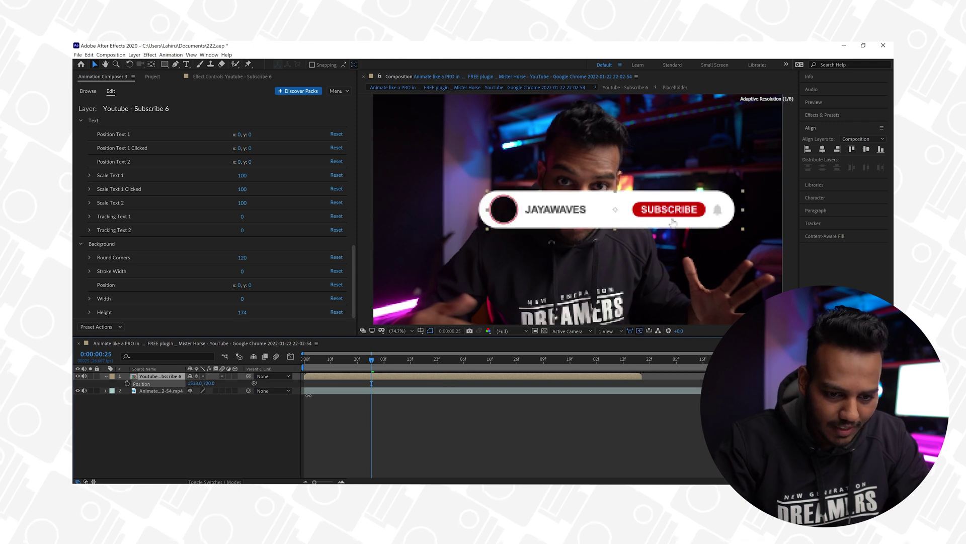
{"action": "left_click_drag", "start_coordinate": [673, 222], "coordinate": [644, 178]}
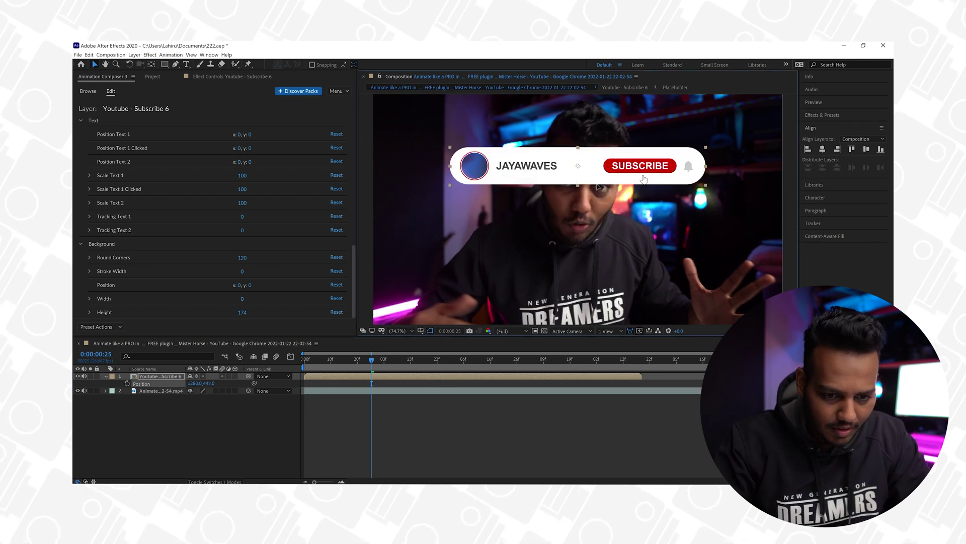
{"action": "left_click_drag", "start_coordinate": [597, 179], "coordinate": [597, 300]}
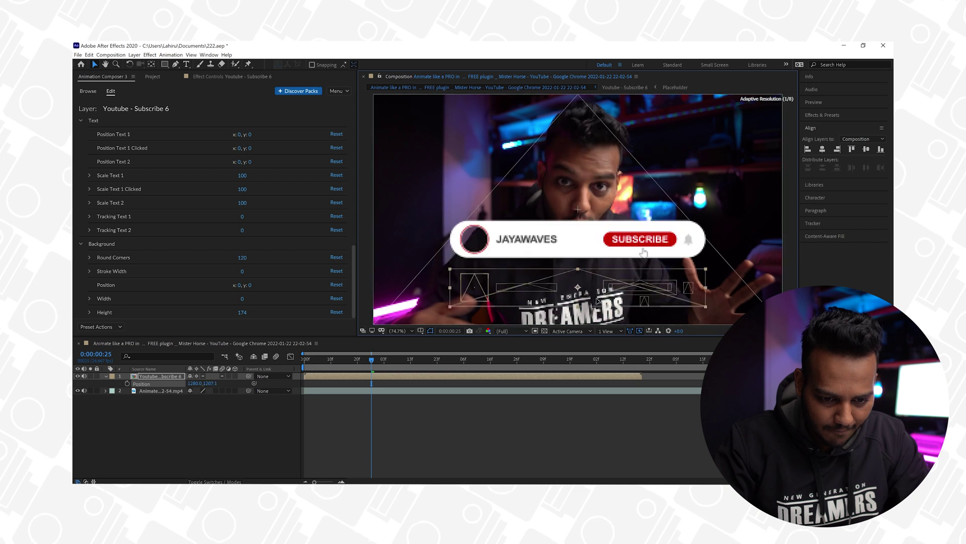
{"action": "left_click_drag", "start_coordinate": [598, 302], "coordinate": [597, 304]}
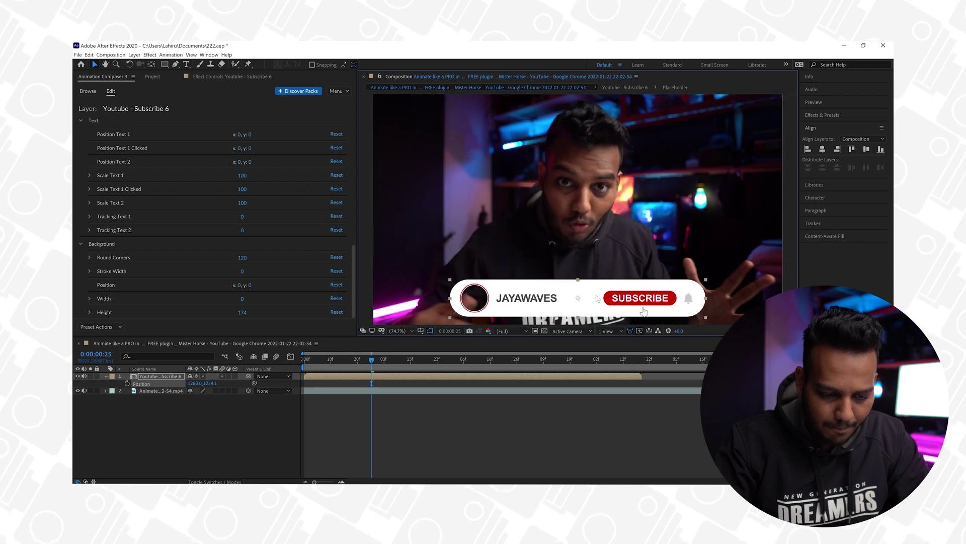
- Scale the badge layer down to 64%
{"action": "left_click", "coordinate": [182, 414]}
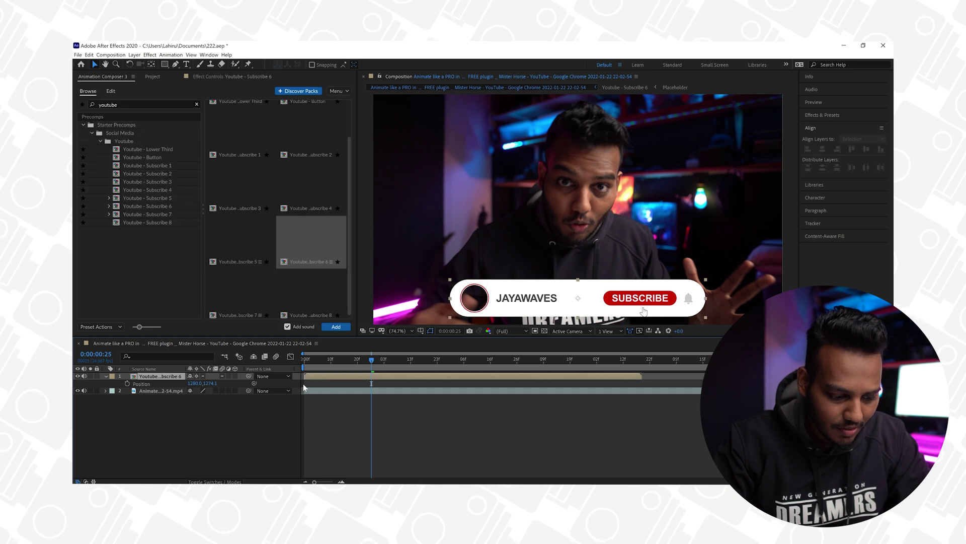
{"action": "left_click", "coordinate": [310, 386]}
{"action": "key", "text": "s"}
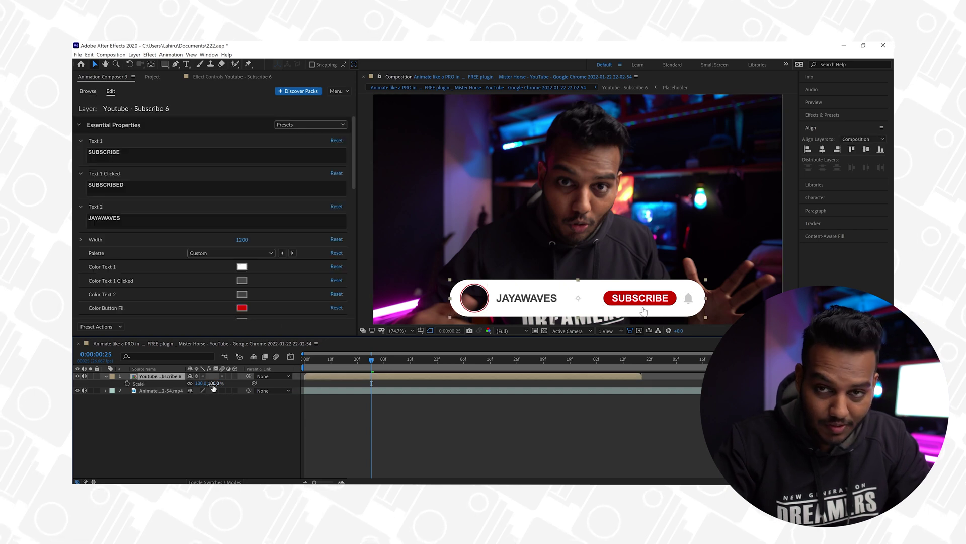
{"action": "left_click_drag", "start_coordinate": [211, 384], "coordinate": [205, 384]}
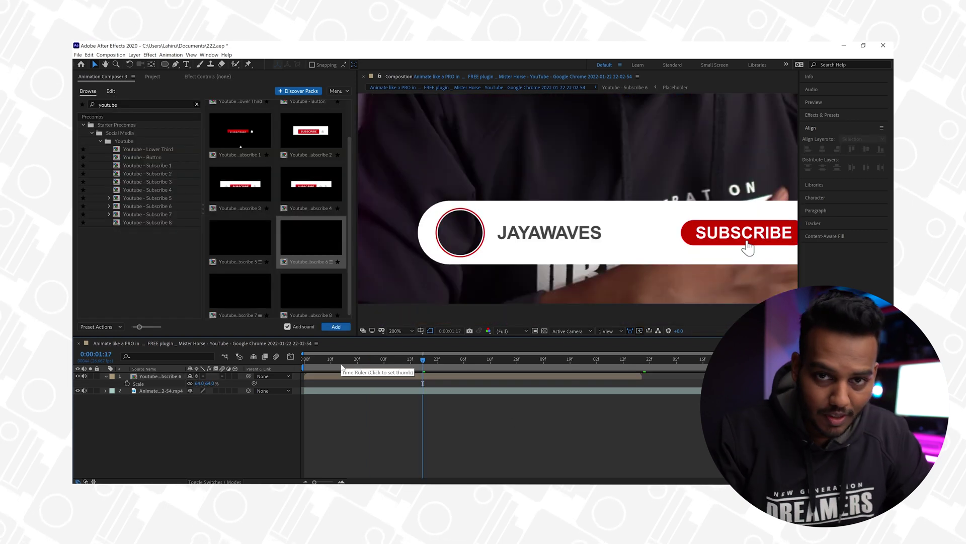
{"action": "left_click", "coordinate": [411, 331]}
- Preview the badge animation from the start, then select the Subscribe 6 layer
{"action": "left_click", "coordinate": [408, 193]}
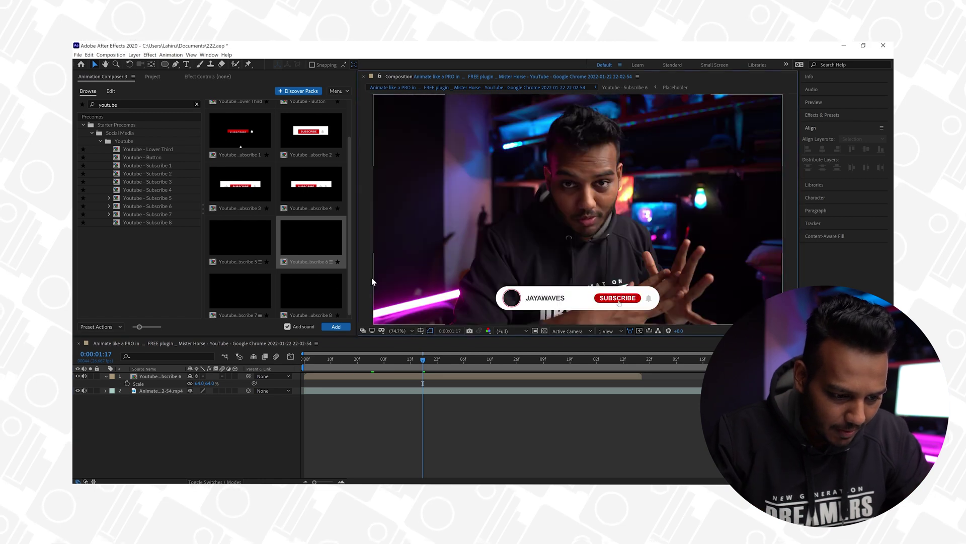
{"action": "left_click", "coordinate": [304, 358]}
{"action": "key", "text": "space"}
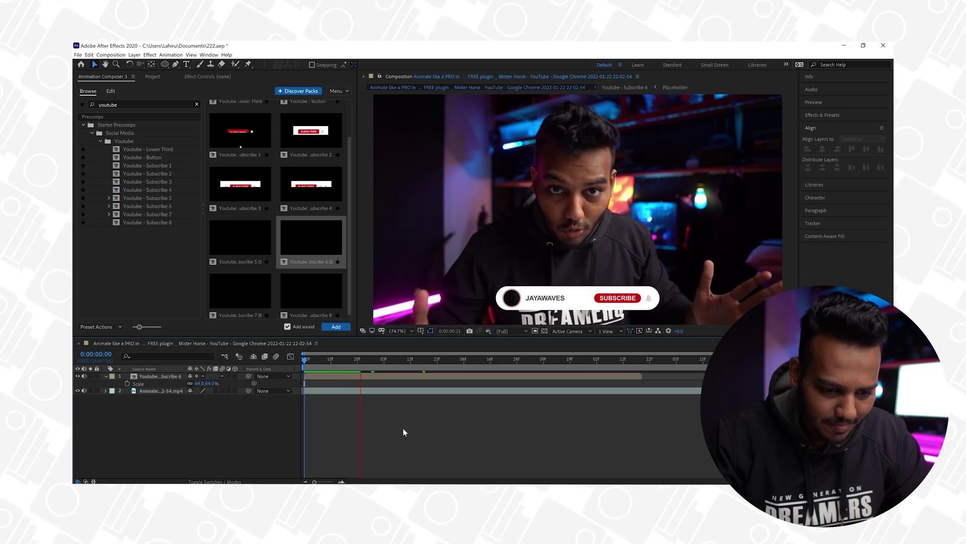
{"action": "key", "text": "space"}
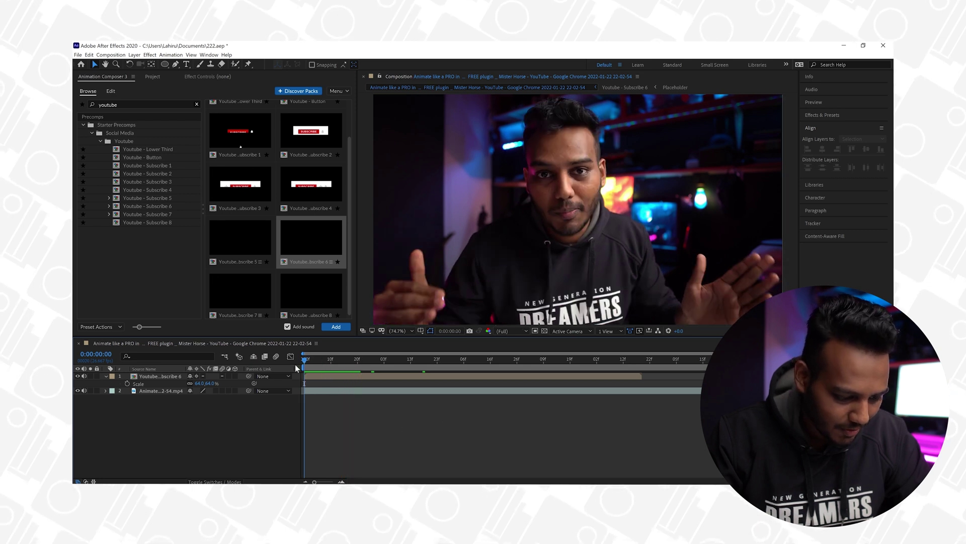
{"action": "key", "text": "space"}
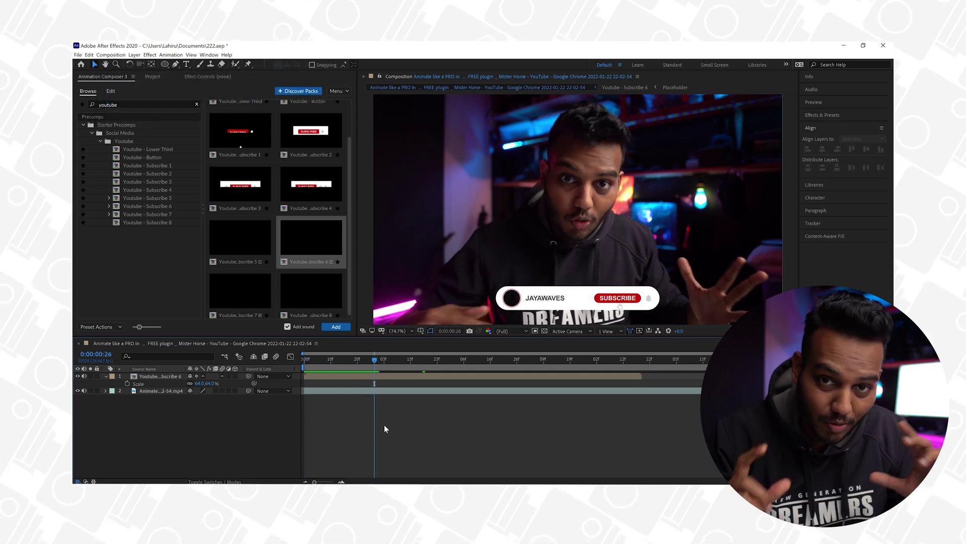
{"action": "left_click", "coordinate": [379, 377]}
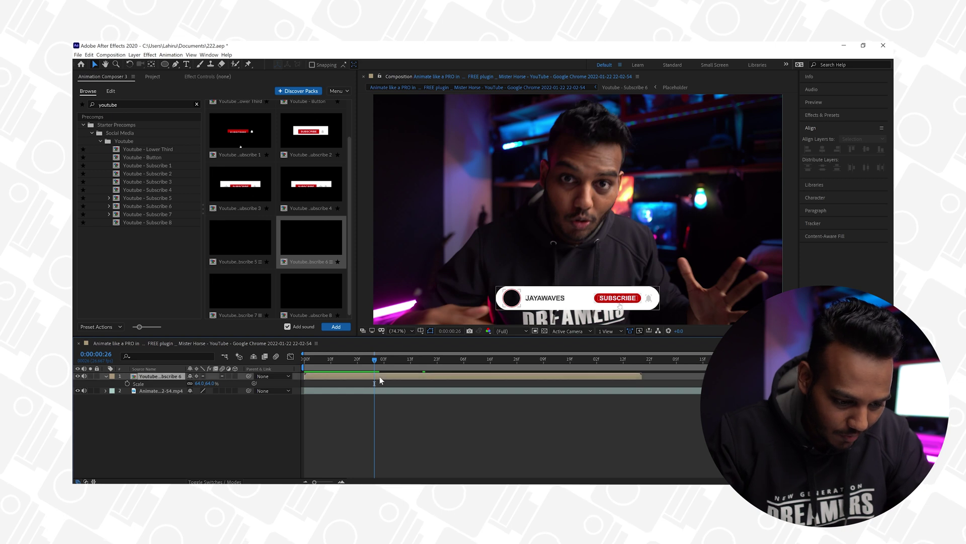
- Drop the profile screenshot into the badge's Placeholder comp and scale it to 275%
{"action": "double_click", "coordinate": [392, 377]}
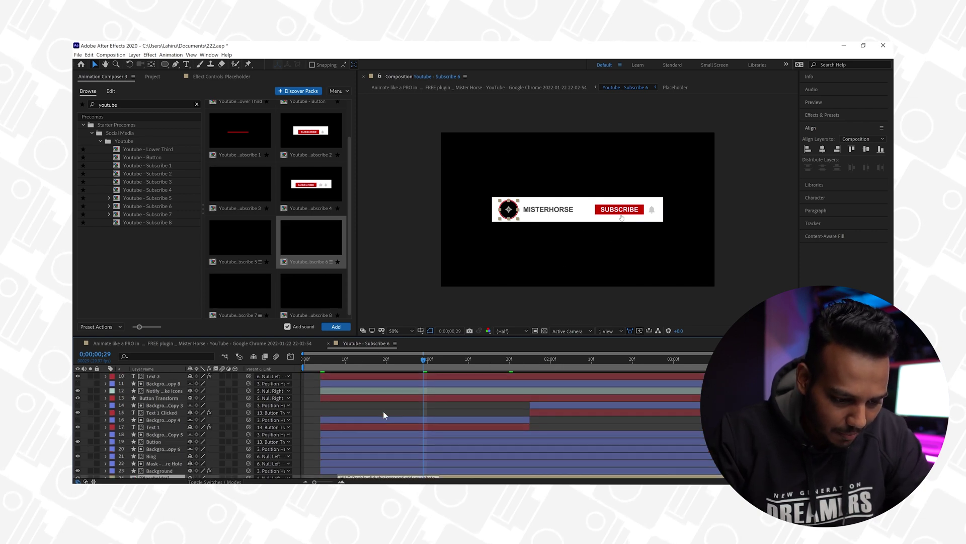
{"action": "scroll", "coordinate": [383, 410], "scroll_direction": "down", "scroll_amount": 5}
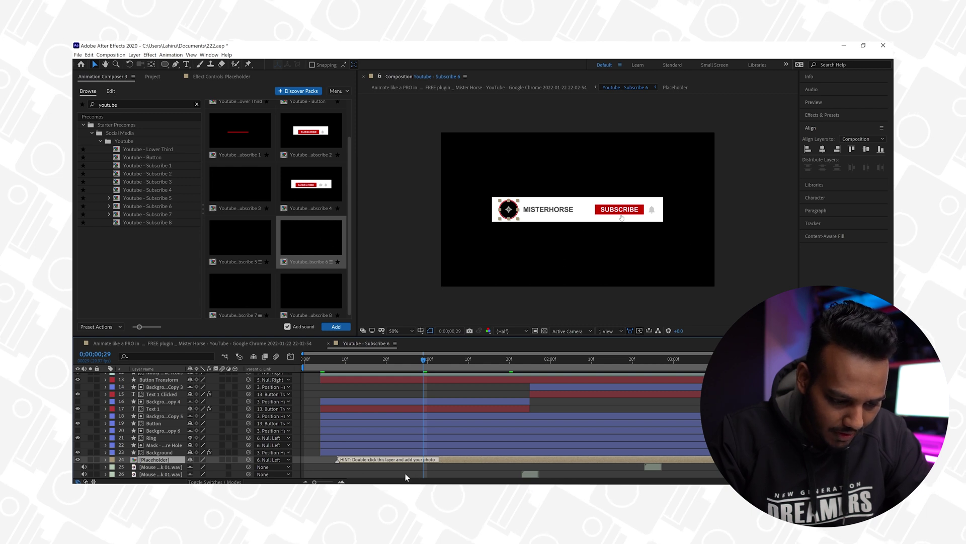
{"action": "double_click", "coordinate": [473, 459]}
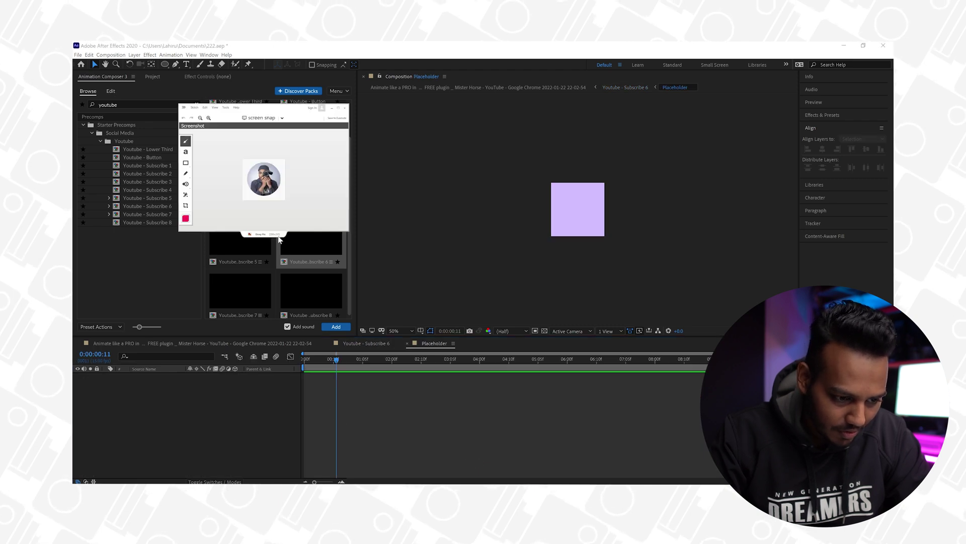
{"action": "mouse_move", "coordinate": [279, 239]}
{"action": "left_mouse_down"}
{"action": "mouse_move", "coordinate": [383, 430]}
{"action": "mouse_move", "coordinate": [376, 436]}
{"action": "left_mouse_up"}
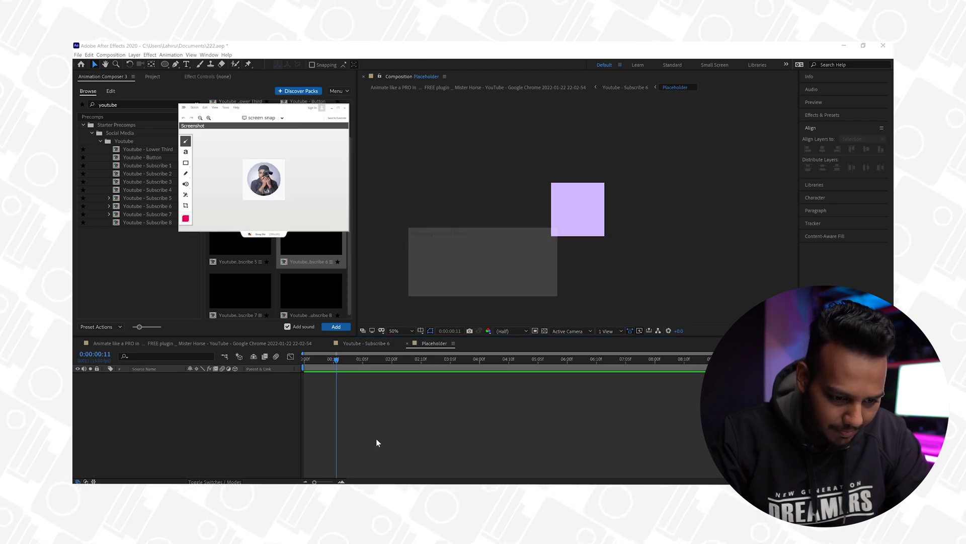
{"action": "left_click", "coordinate": [347, 395]}
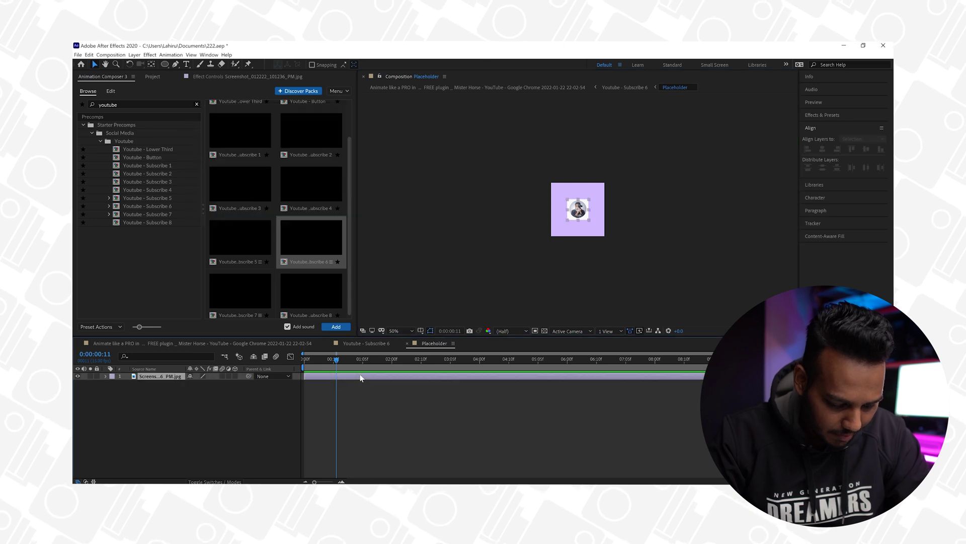
{"action": "left_click_drag", "start_coordinate": [221, 384], "coordinate": [295, 385]}
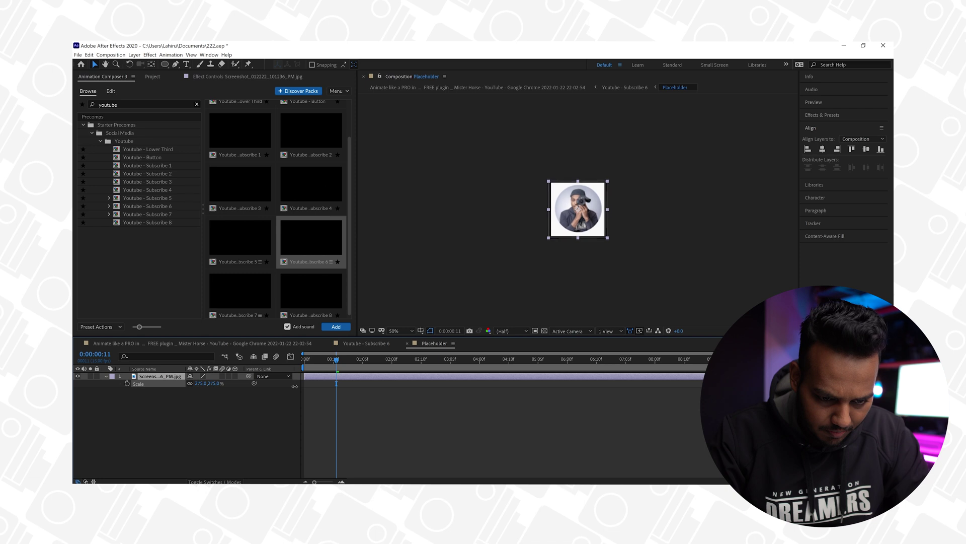
{"action": "left_click", "coordinate": [349, 404]}
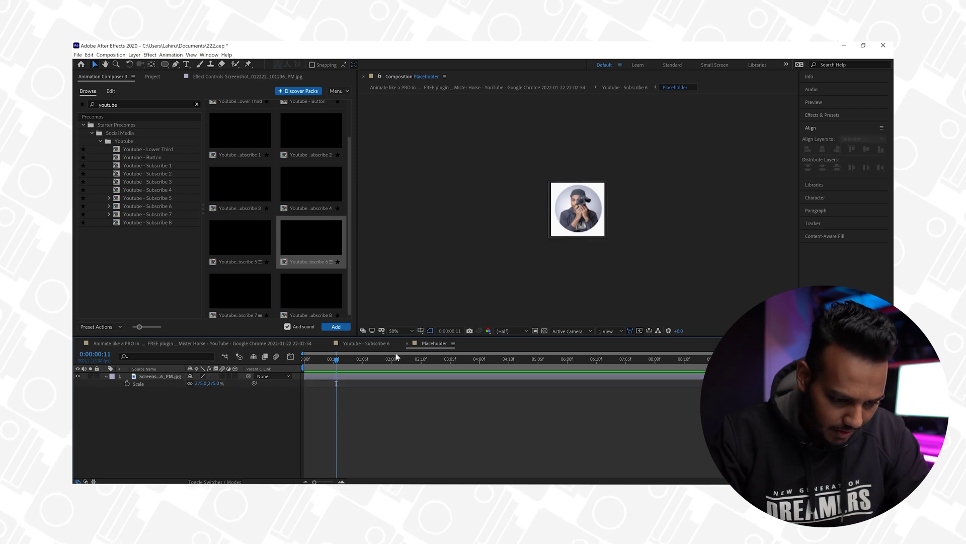
- Close the Placeholder and badge precomp tabs and deselect the badge layer in the main comp
{"action": "left_click", "coordinate": [406, 344]}
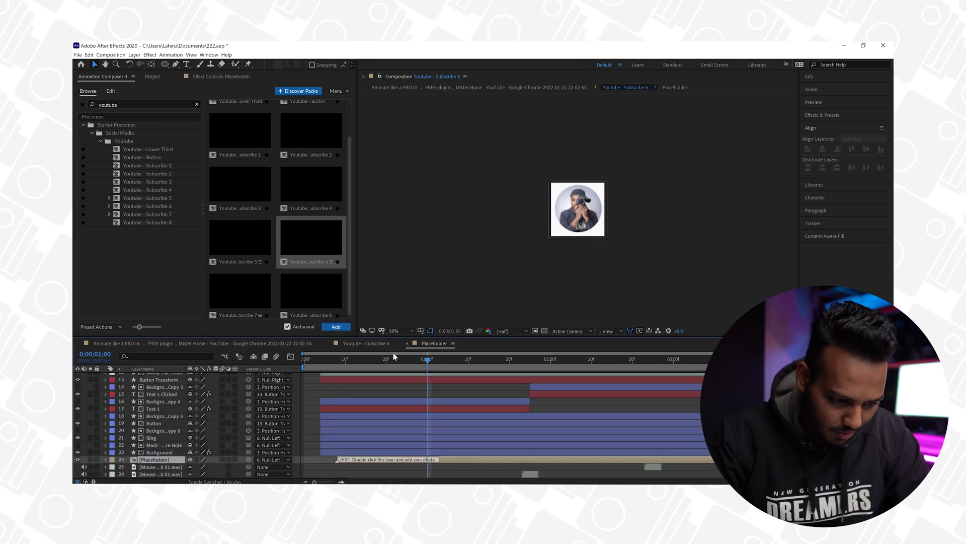
{"action": "left_click", "coordinate": [329, 343]}
{"action": "left_click", "coordinate": [537, 418]}
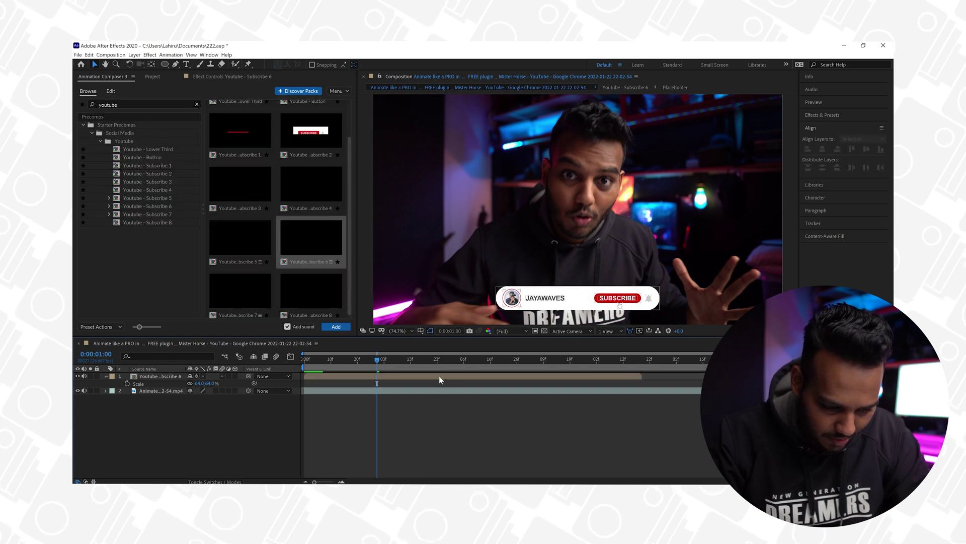
{"action": "scroll", "coordinate": [529, 163], "scroll_direction": "up", "scroll_amount": 1}
{"action": "scroll", "coordinate": [529, 163], "scroll_direction": "up", "scroll_amount": 1}
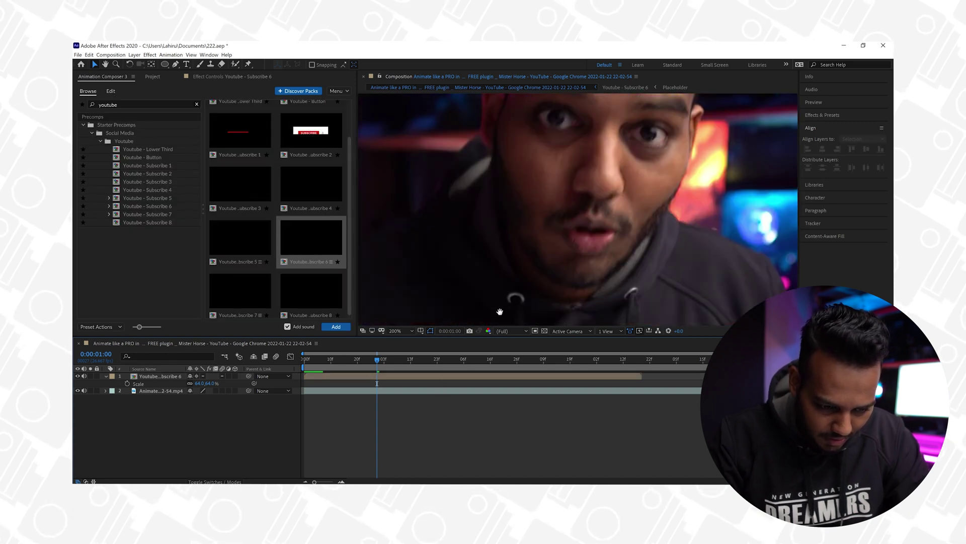
{"action": "scroll", "coordinate": [529, 164], "scroll_direction": "up", "scroll_amount": 1}
{"action": "scroll", "coordinate": [529, 164], "scroll_direction": "down", "scroll_amount": 1}
{"action": "scroll", "coordinate": [492, 224], "scroll_direction": "up", "scroll_amount": 1}
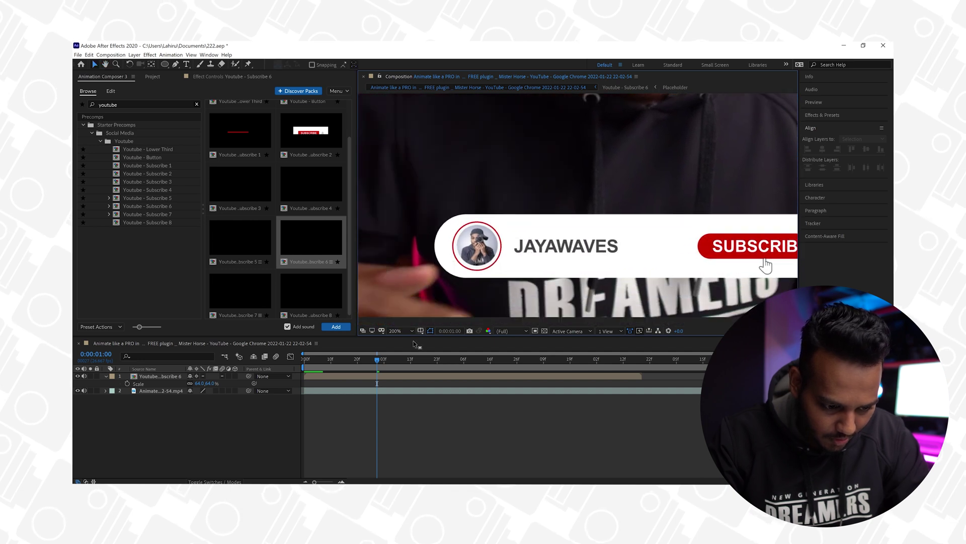
- Reopen Subscribe 6 and Placeholder, scale the profile photo to 291%, and nudge it left and down
{"action": "double_click", "coordinate": [390, 376]}
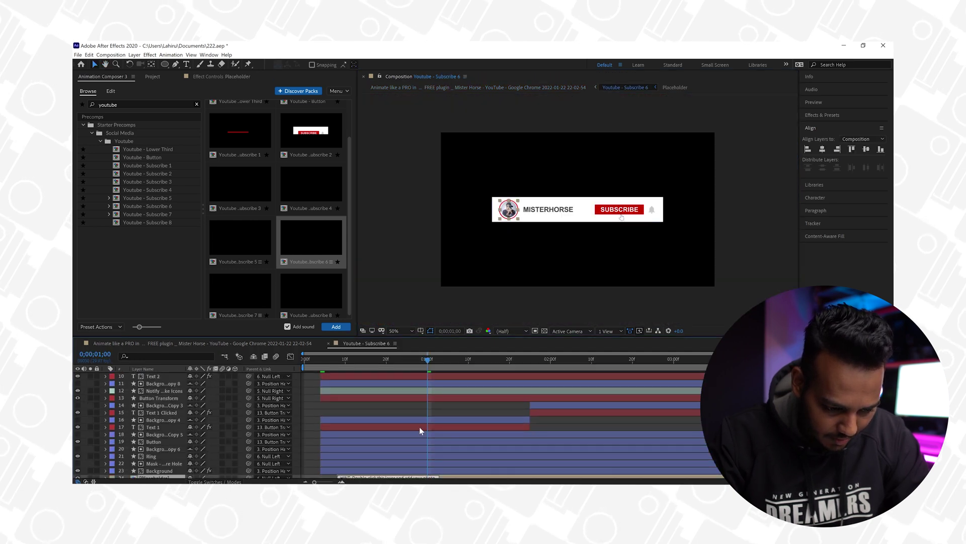
{"action": "scroll", "coordinate": [419, 426], "scroll_direction": "down", "scroll_amount": 5}
{"action": "double_click", "coordinate": [465, 457]}
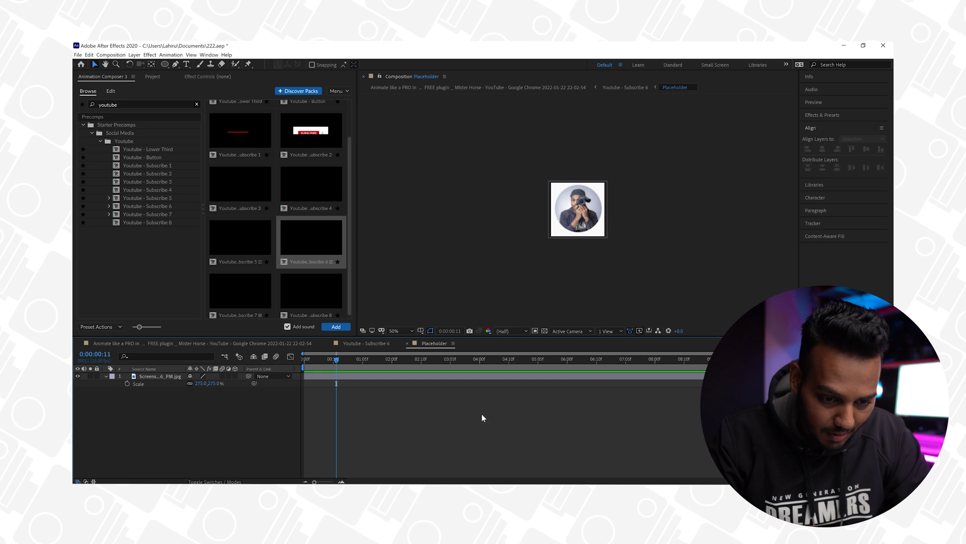
{"action": "left_click", "coordinate": [579, 227]}
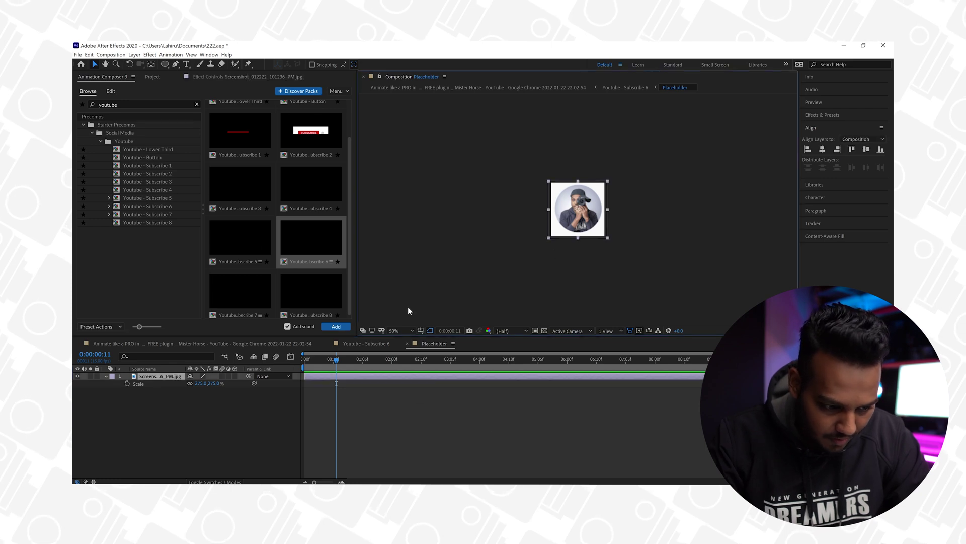
{"action": "left_click_drag", "start_coordinate": [211, 388], "coordinate": [222, 389]}
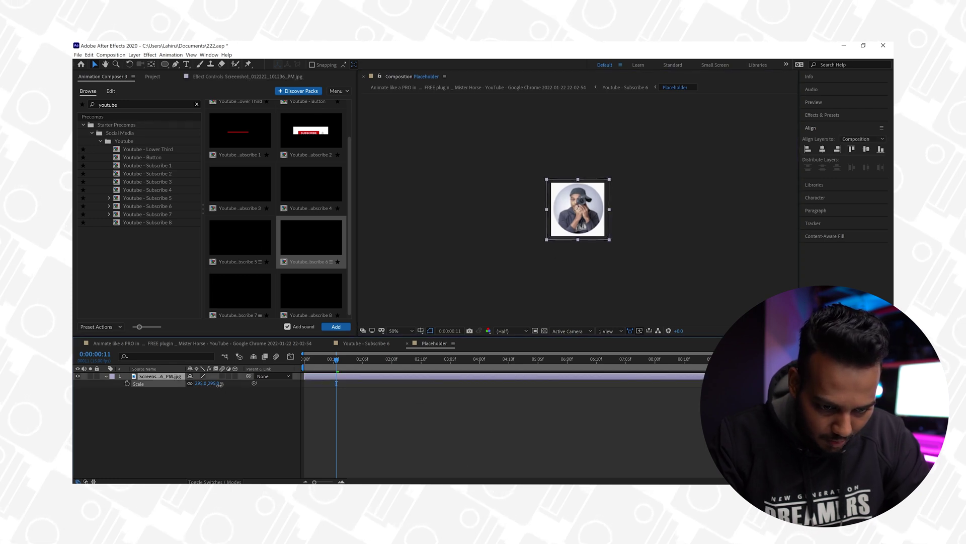
{"action": "left_click_drag", "start_coordinate": [225, 385], "coordinate": [220, 385]}
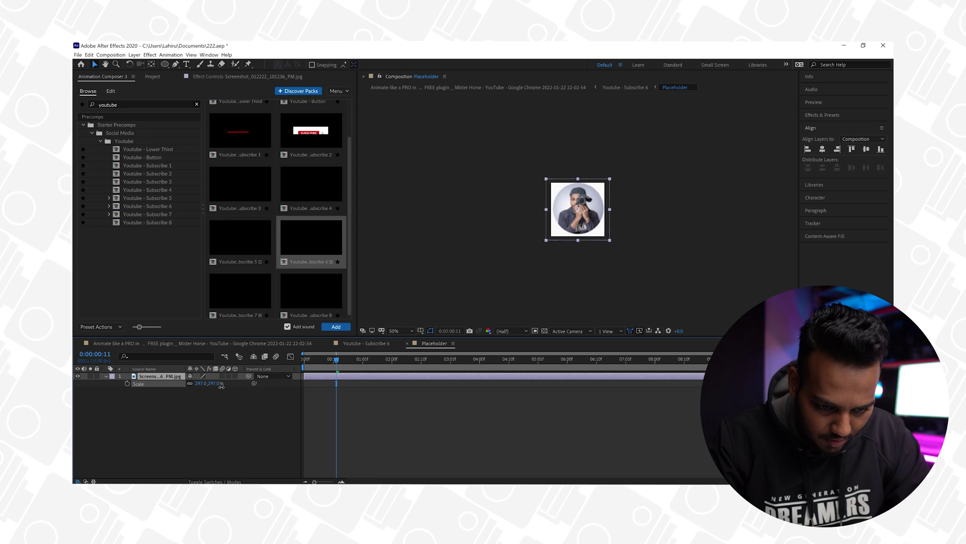
{"action": "left_click_drag", "start_coordinate": [598, 219], "coordinate": [598, 221]}
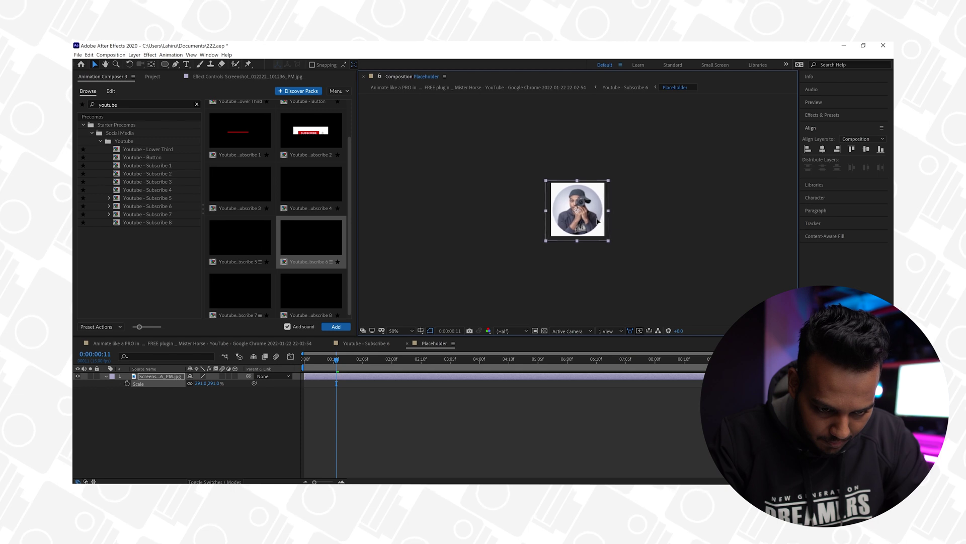
{"action": "left_click", "coordinate": [598, 221]}
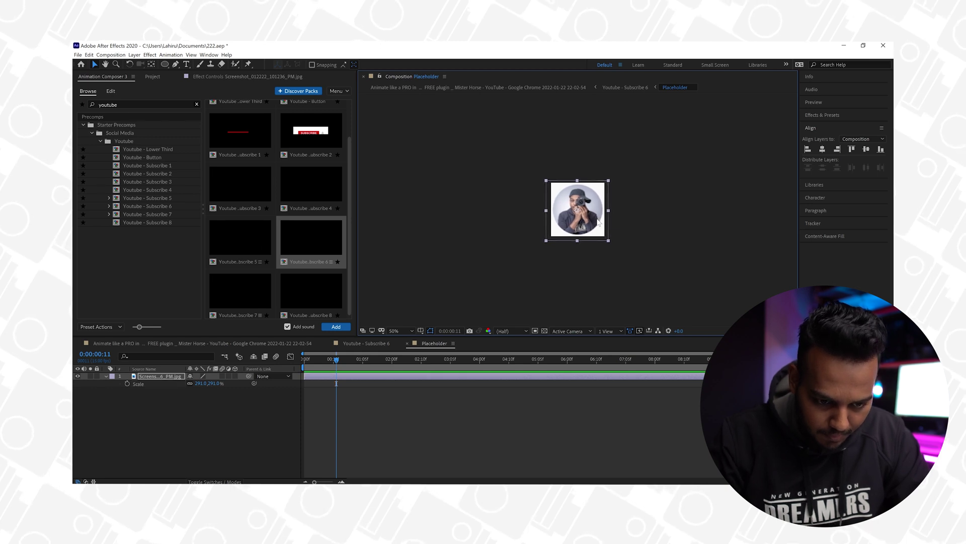
- Return to the main comp, fit the whole frame in the viewer, and play the badge preview
{"action": "left_click", "coordinate": [276, 342]}
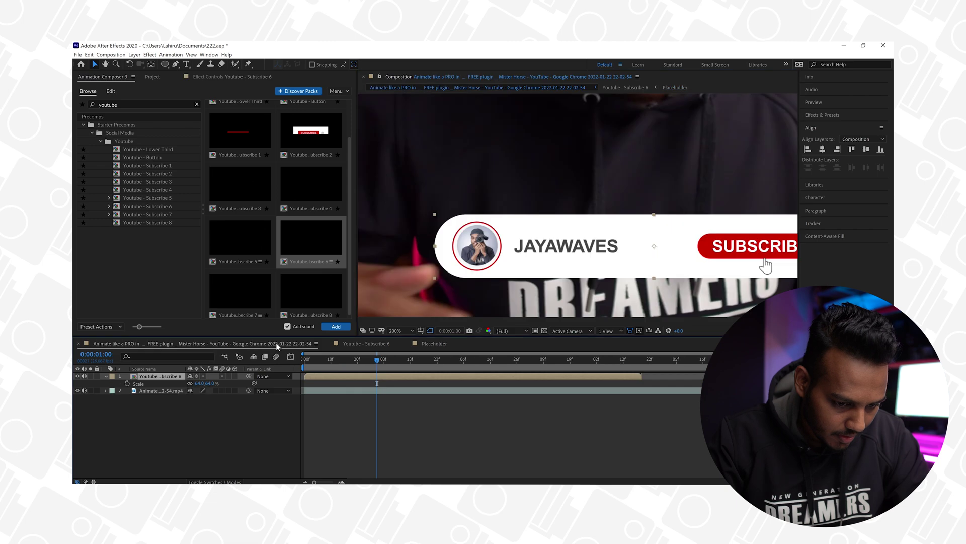
{"action": "left_click", "coordinate": [767, 264]}
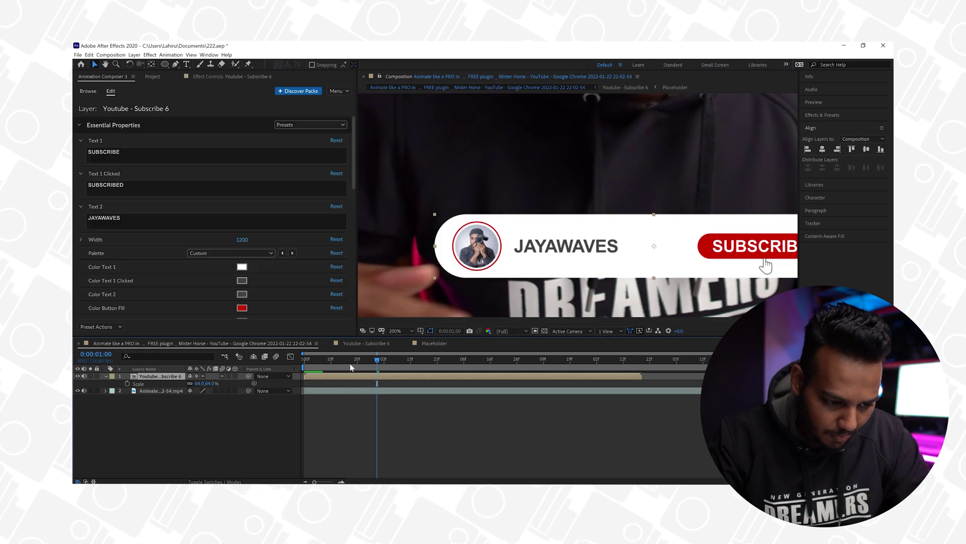
{"action": "left_click", "coordinate": [410, 330]}
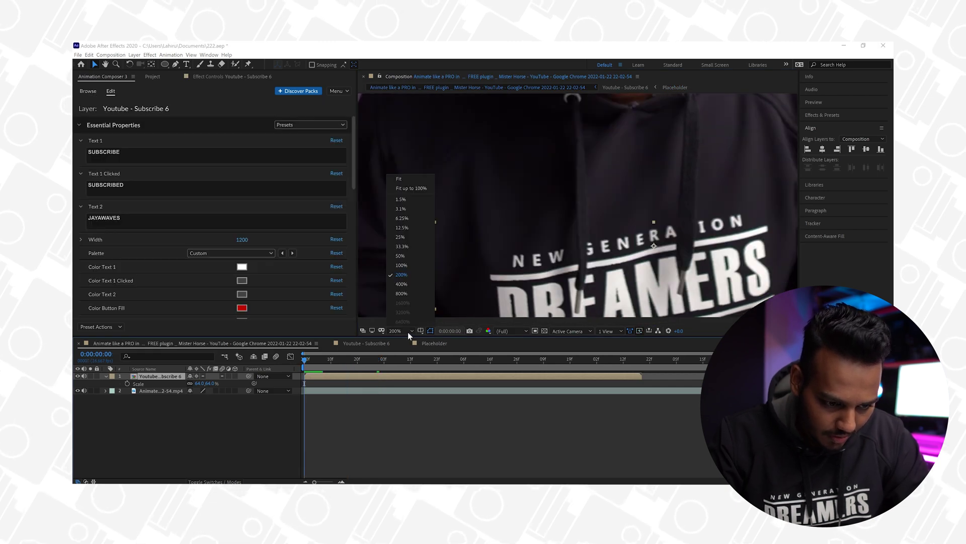
{"action": "left_click", "coordinate": [399, 183]}
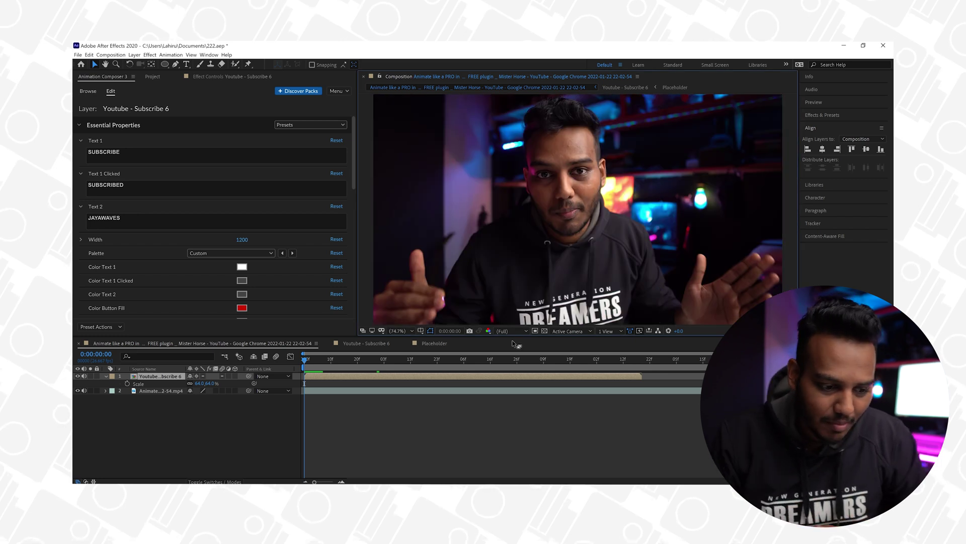
{"action": "key", "text": "space"}
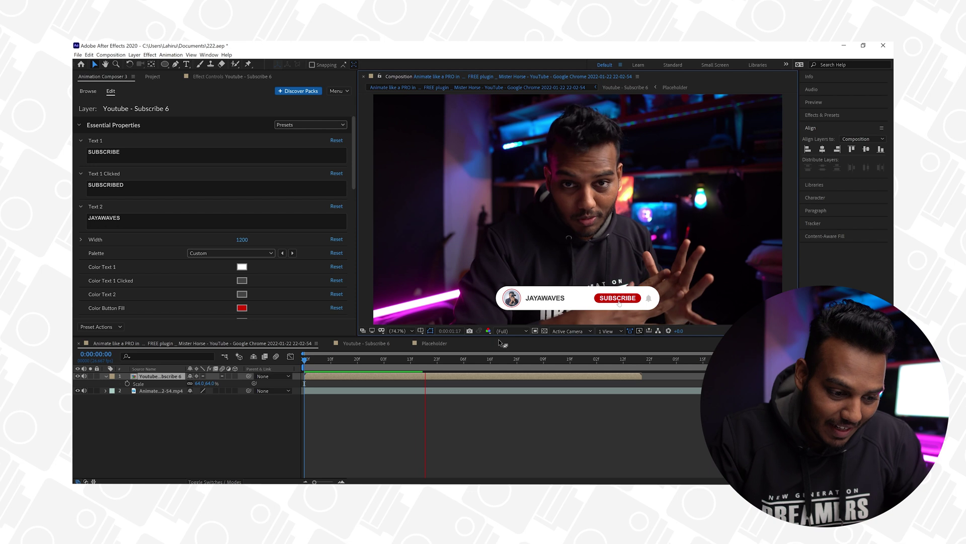
{"action": "key", "text": "space"}
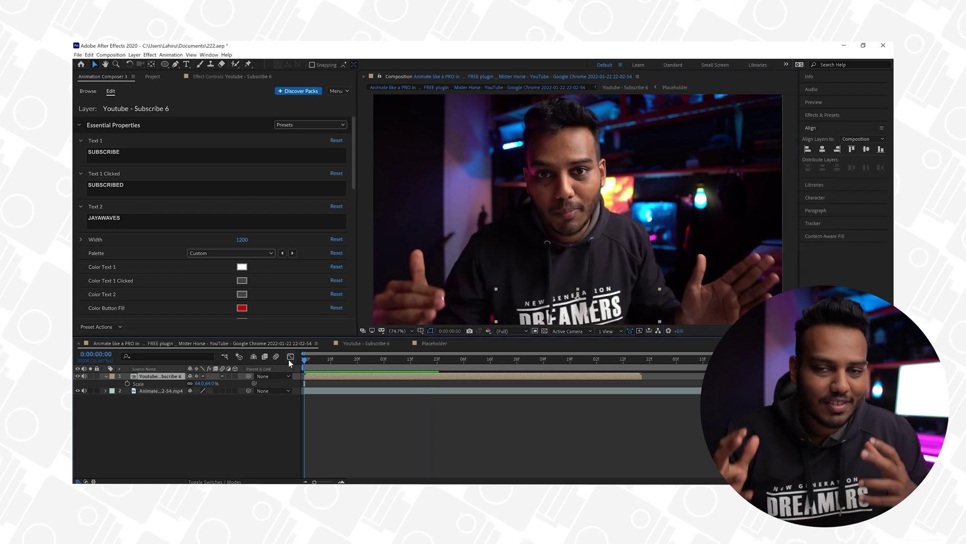